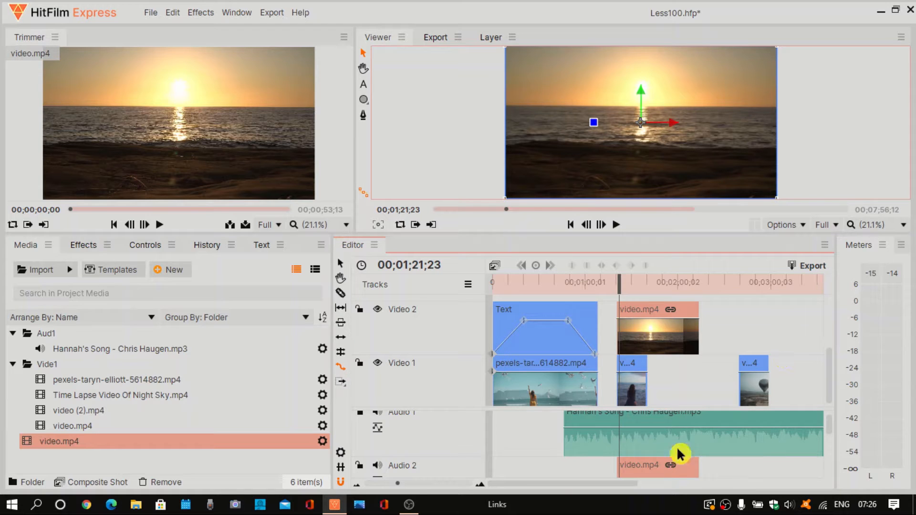
Unlink the sunset video.mp4 clip on Video 2 from its audio and delete the audio portion from Audio 2
right_click(663, 475)
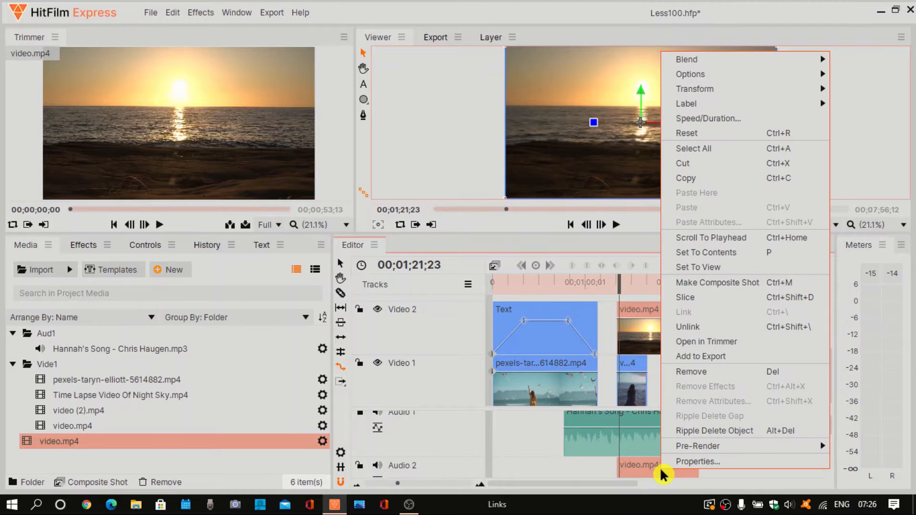
click(700, 328)
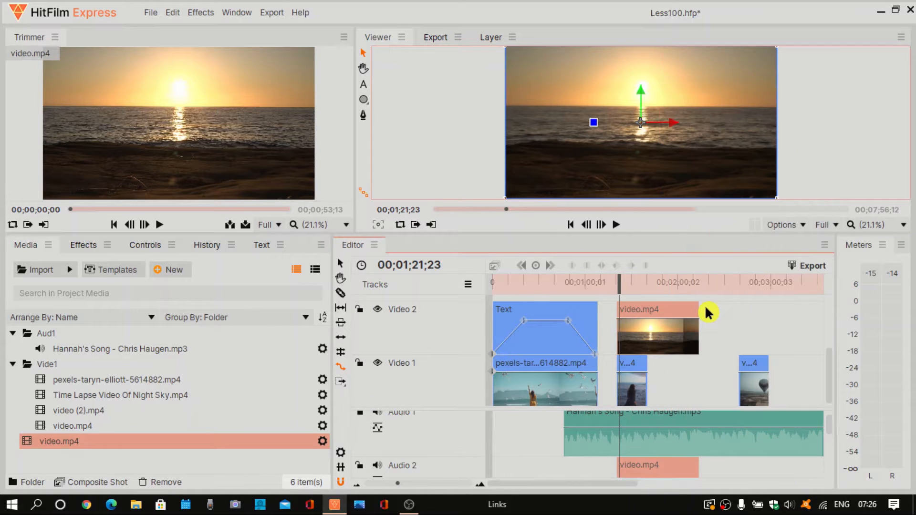
click(740, 471)
click(664, 472)
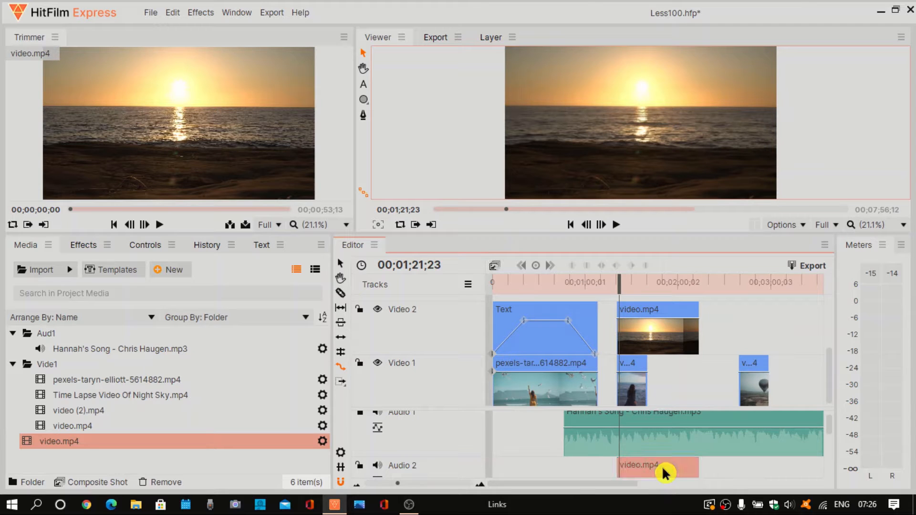
key(Delete)
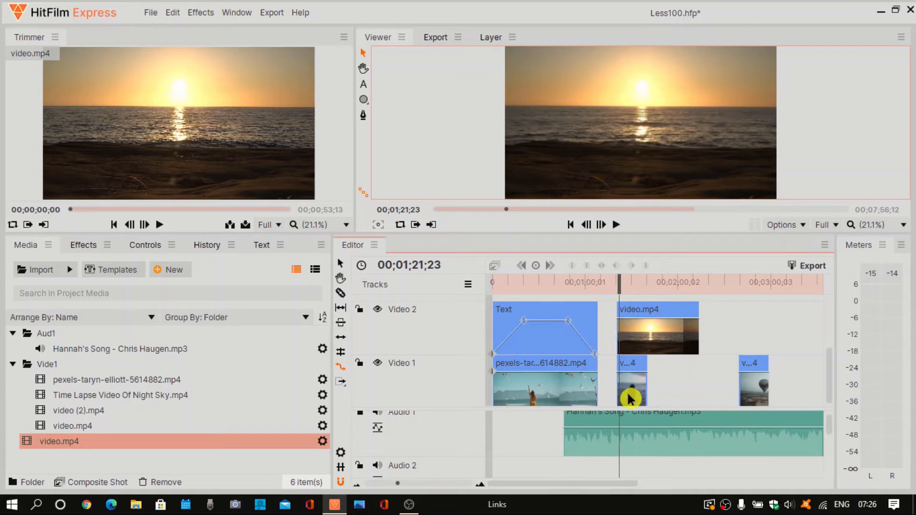
Trim the end of the Video 2 sunset clip to match the end of the Video 1 clip directly below it
click(655, 340)
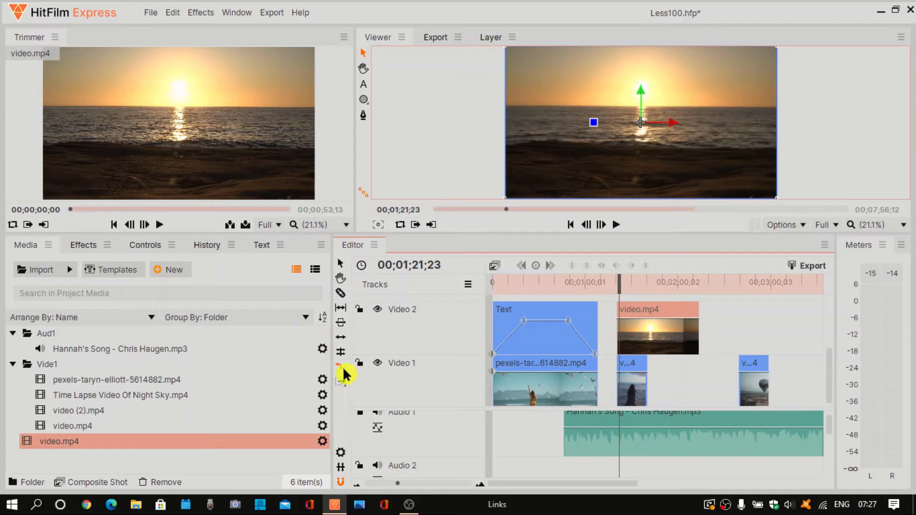
click(340, 368)
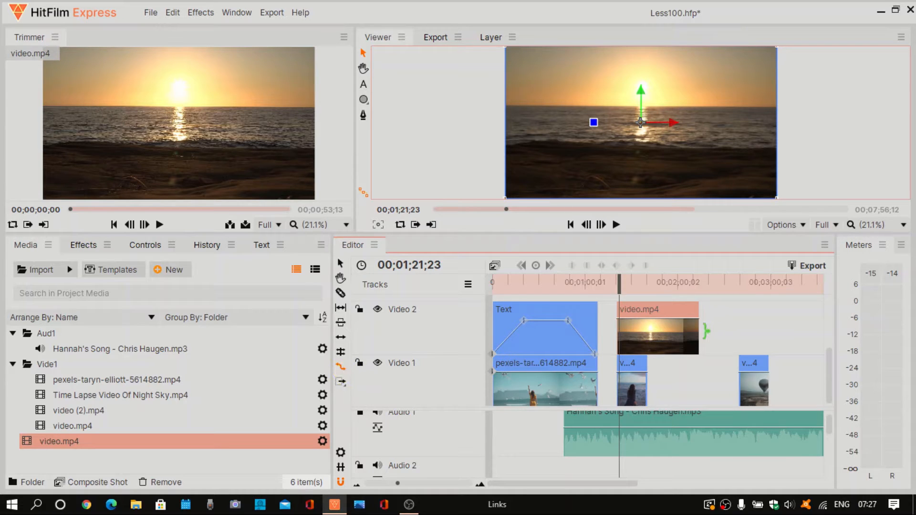
drag(702, 334, 648, 341)
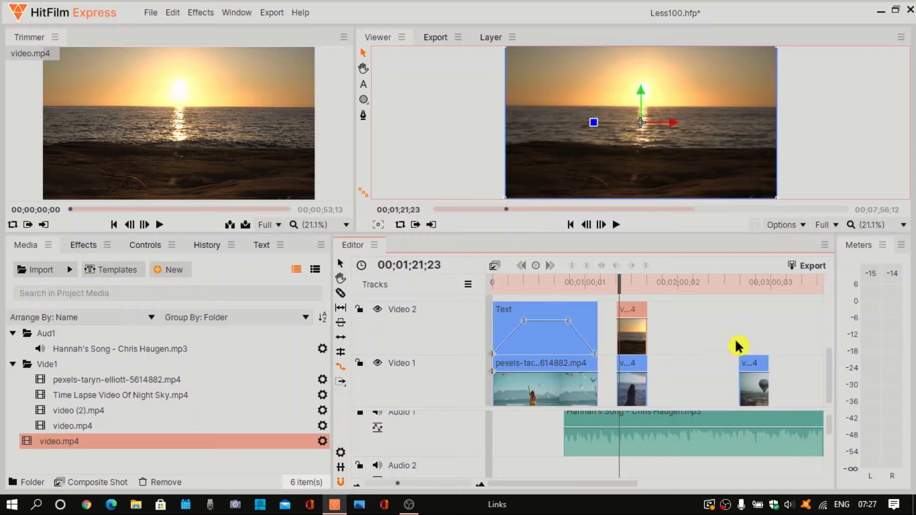
click(701, 334)
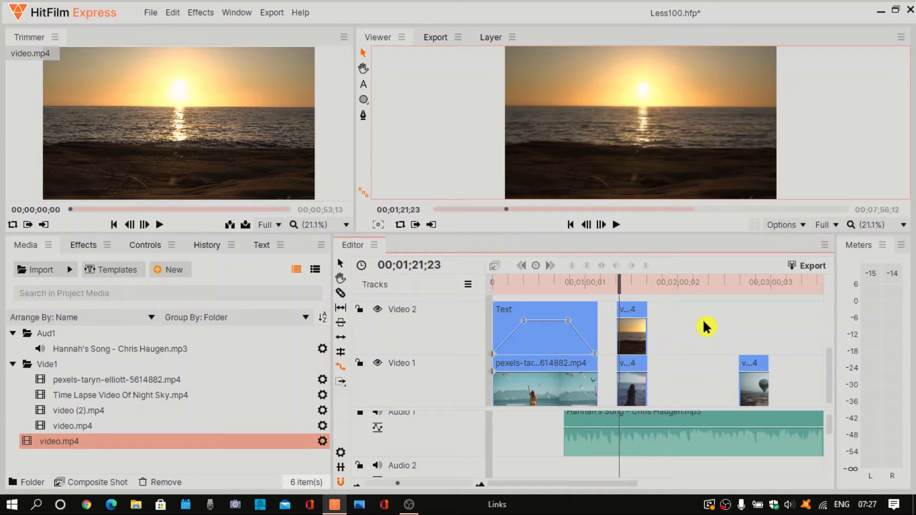
Shrink the sunset clip in the viewer to a small inset and place it in the upper-right corner of the frame
click(635, 341)
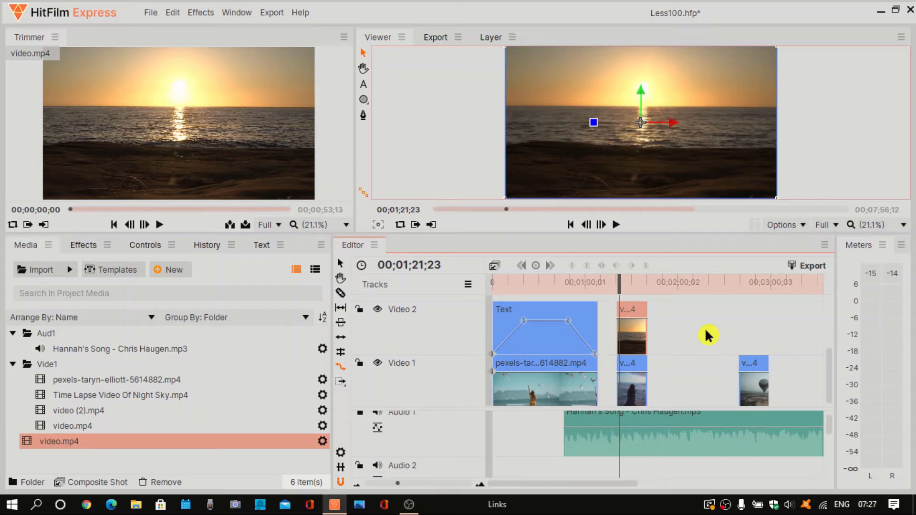
click(508, 204)
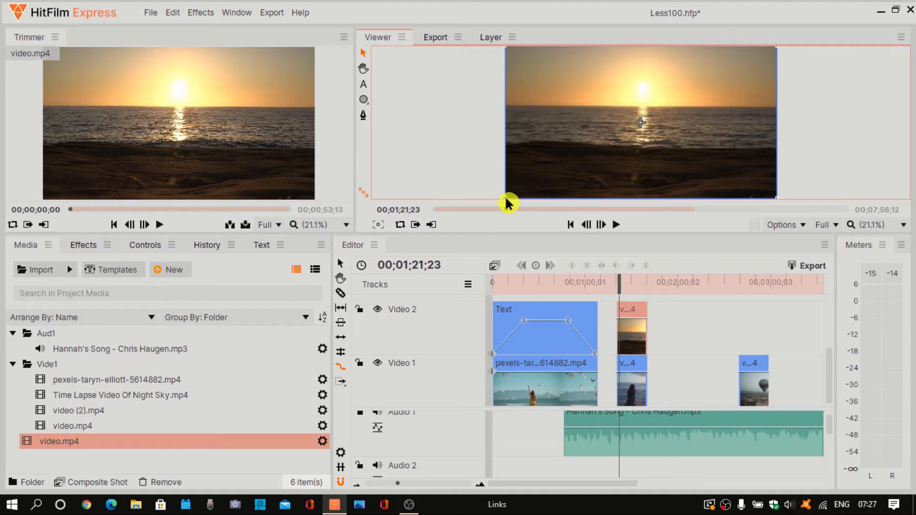
drag(508, 204, 600, 159)
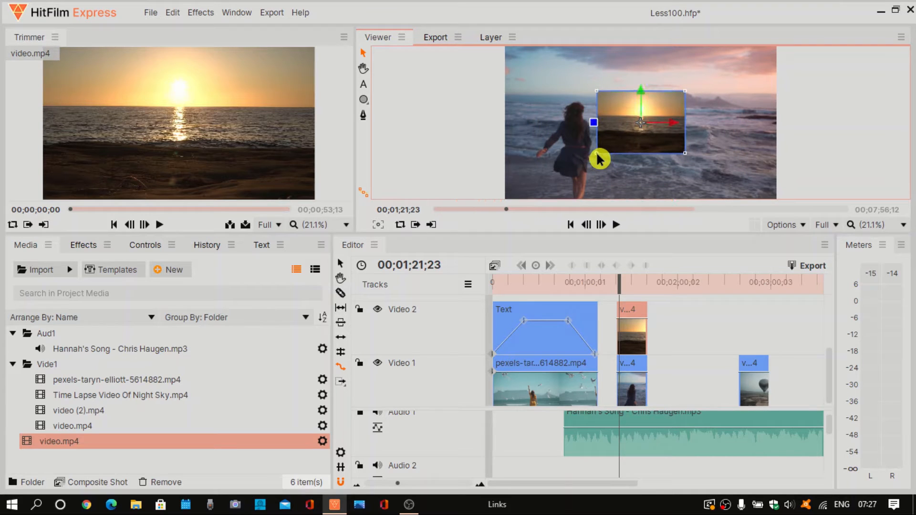
click(600, 98)
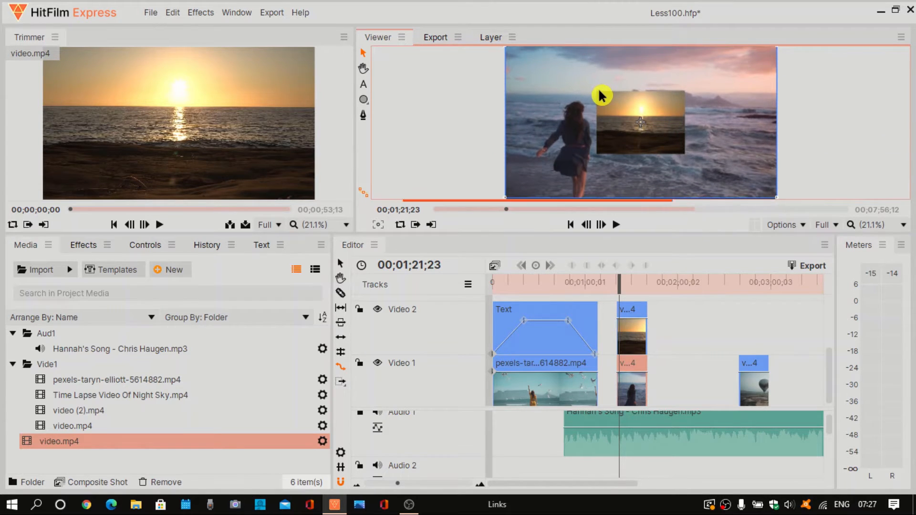
click(365, 54)
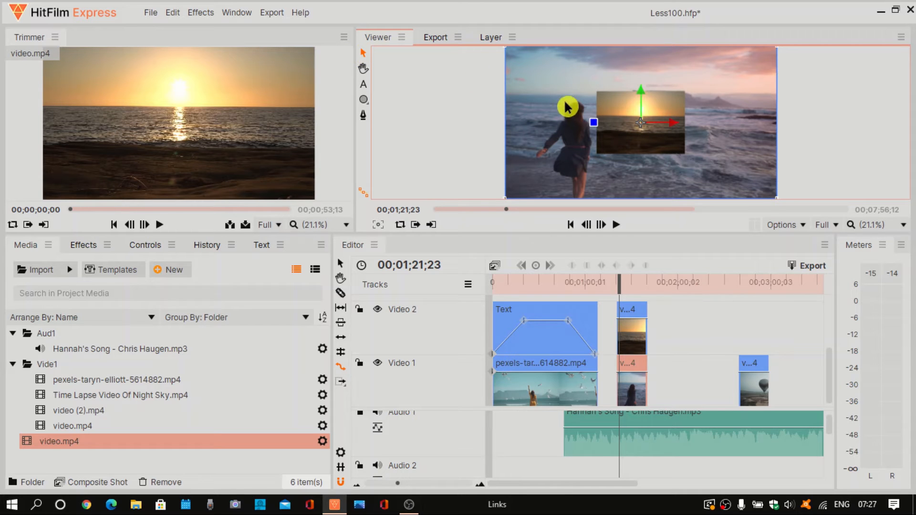
click(620, 108)
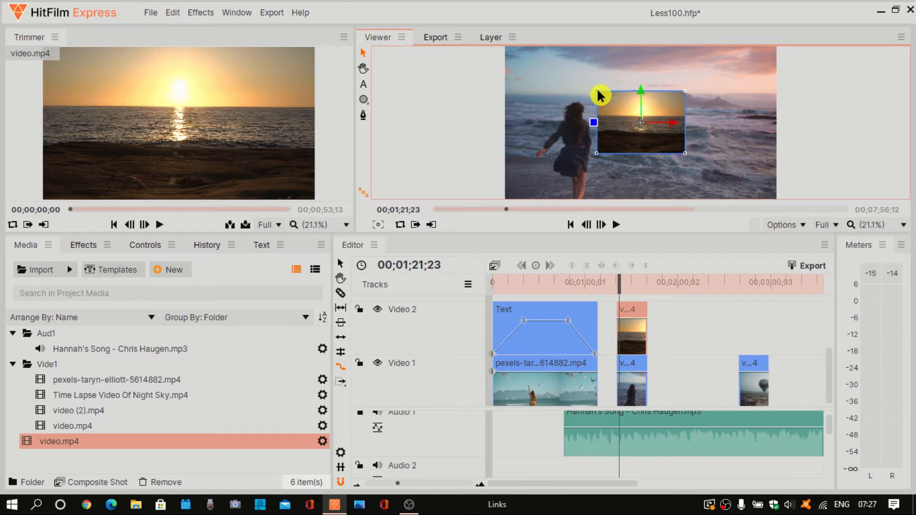
mouse_move(598, 90)
mouse_down()
mouse_move(597, 75)
mouse_move(600, 93)
mouse_up()
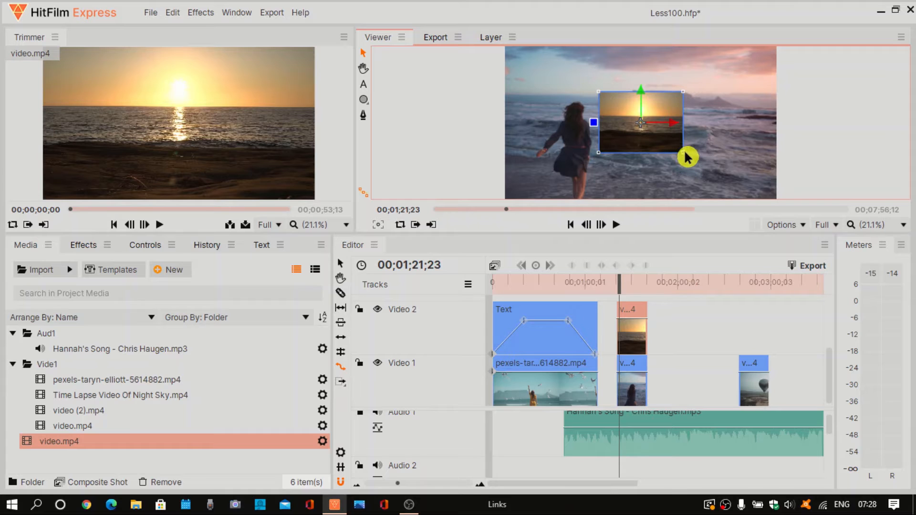
drag(685, 153, 695, 154)
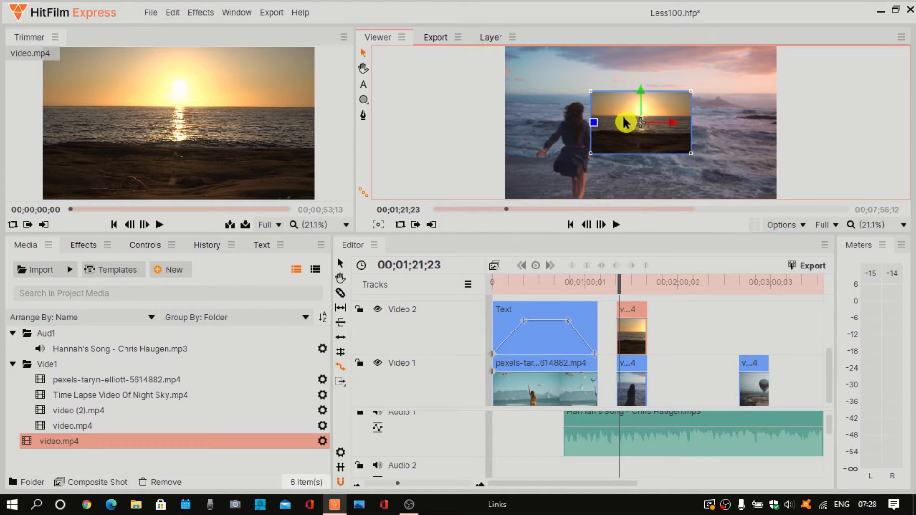
drag(623, 120, 705, 84)
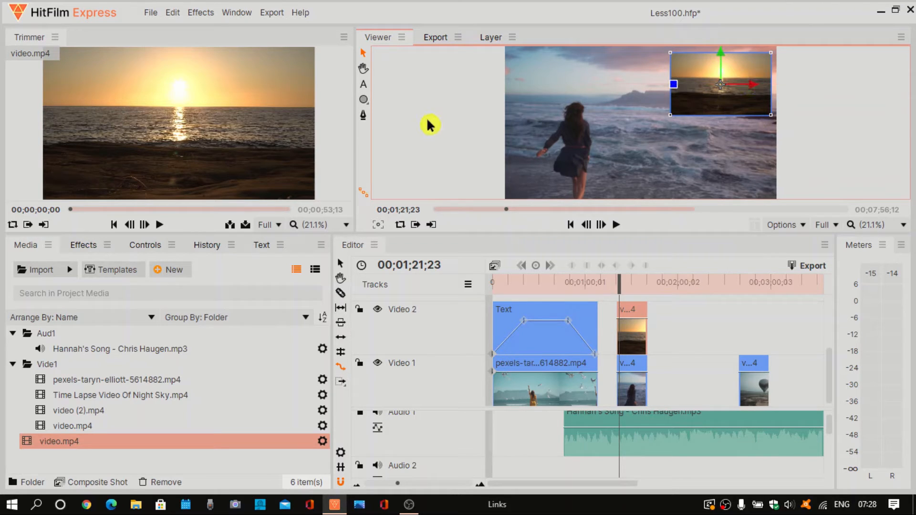
Draw an elliptical mask over the sunset inset, return to the selection tool and select the background clip
click(365, 103)
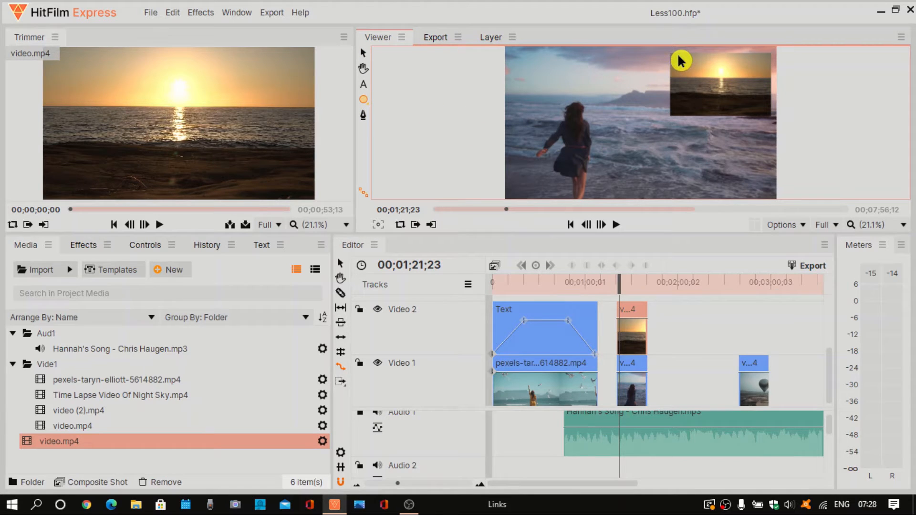
drag(679, 56, 768, 116)
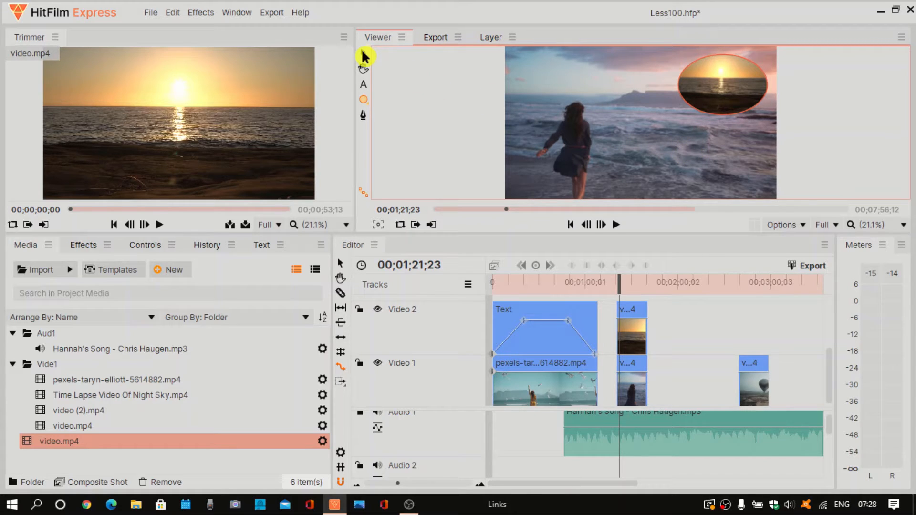
click(364, 56)
click(664, 158)
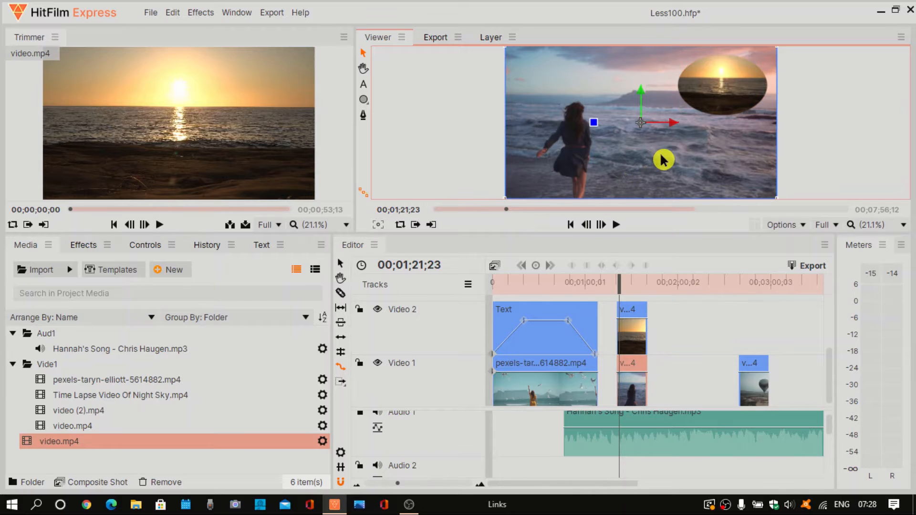
Play back the picture-in-picture section and return the playhead to 00;01;20;23 at its start
click(616, 226)
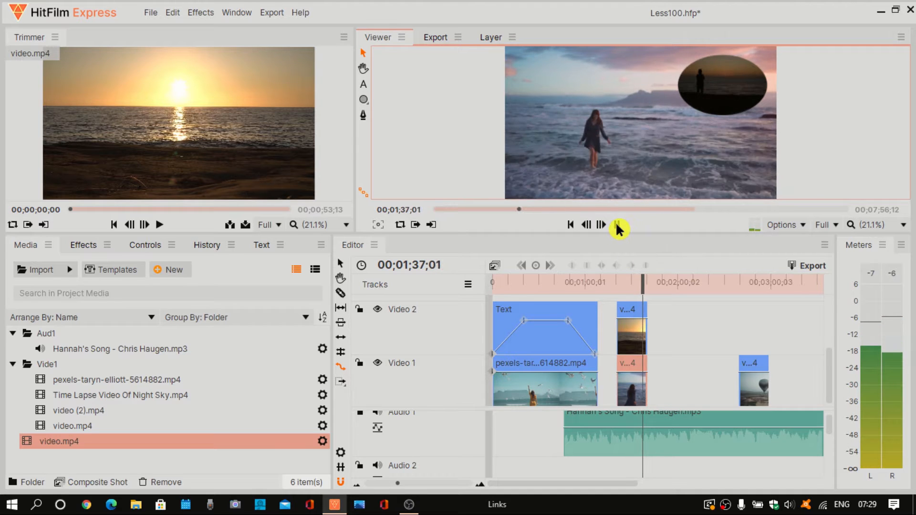
click(617, 225)
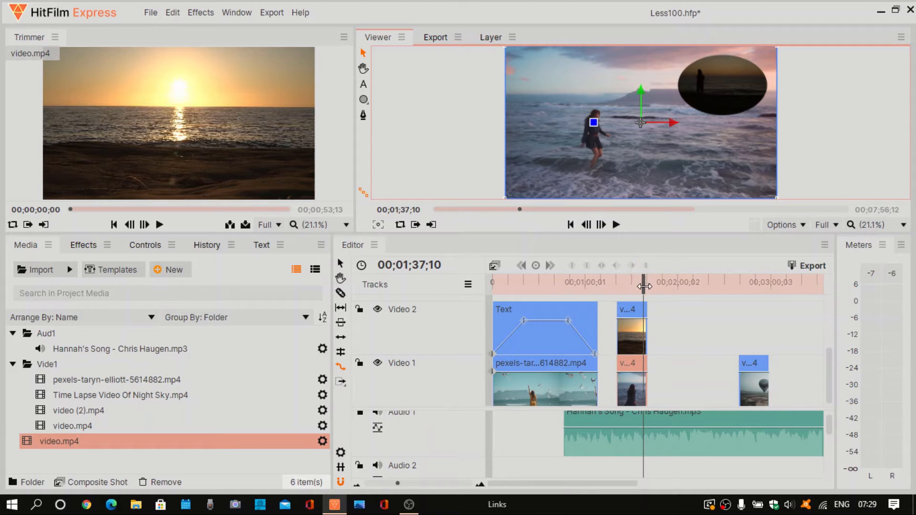
drag(644, 286, 617, 293)
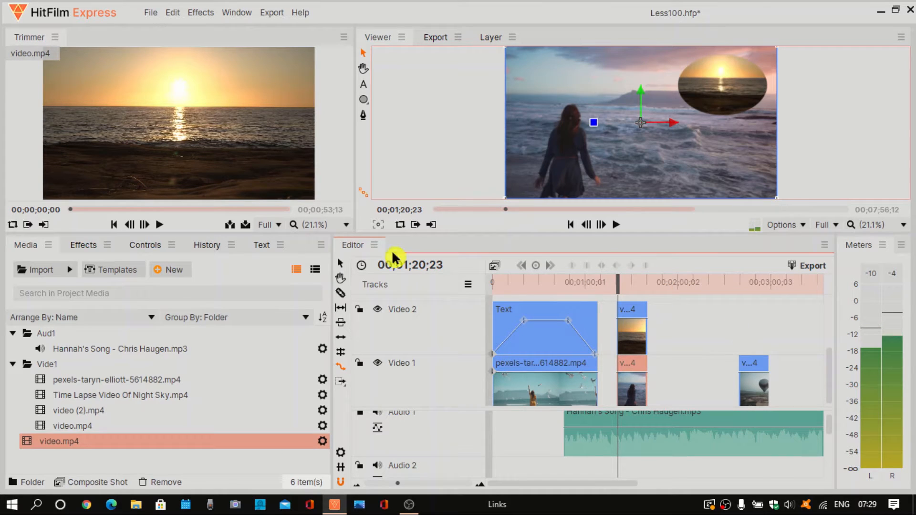
Delete the masked sunset clip and place the ungrouped video.mp4 on Video 2 again, starting above the Video 1 clip of the woman
click(706, 106)
key(Delete)
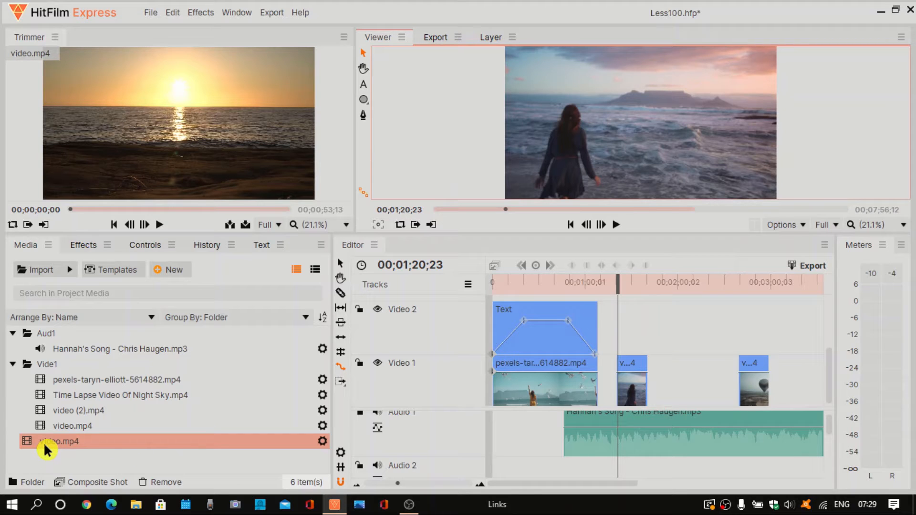
drag(44, 445, 621, 342)
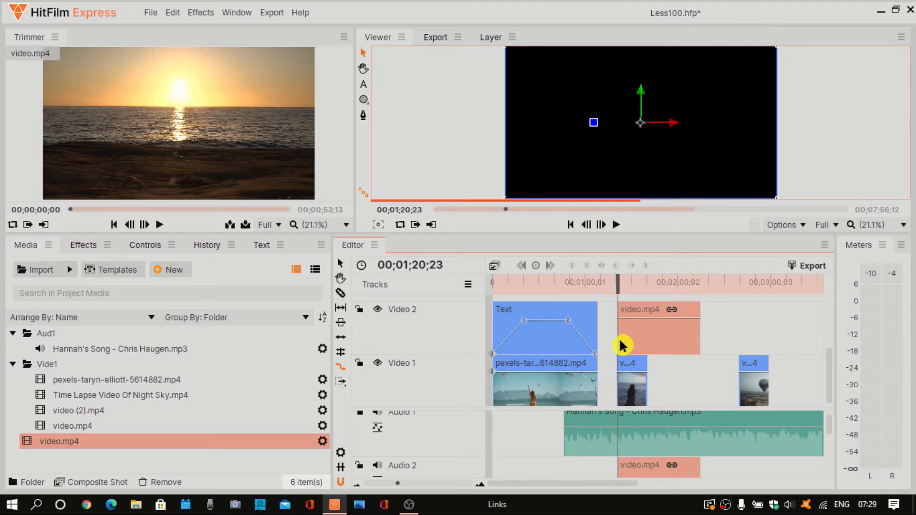
Unlink and delete the new sunset clip's audio, and trim the clip's end to match the Video 1 clip below
right_click(684, 476)
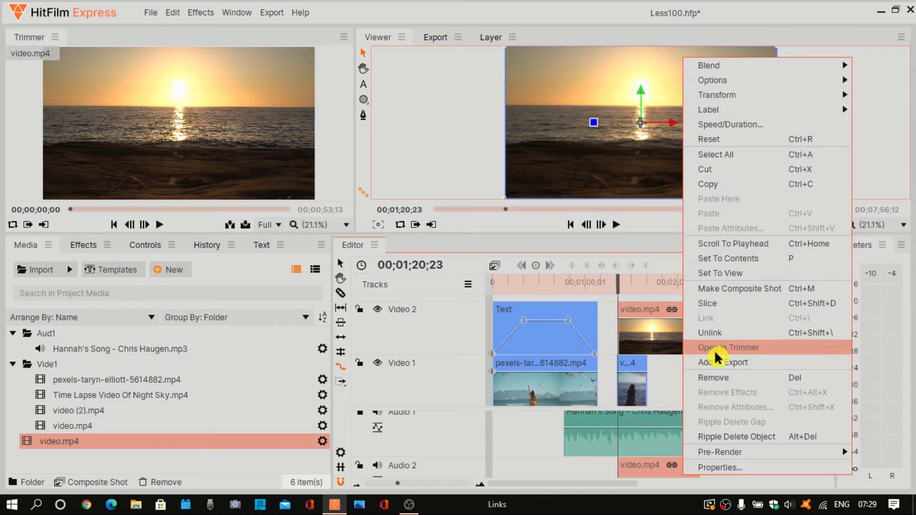
click(711, 333)
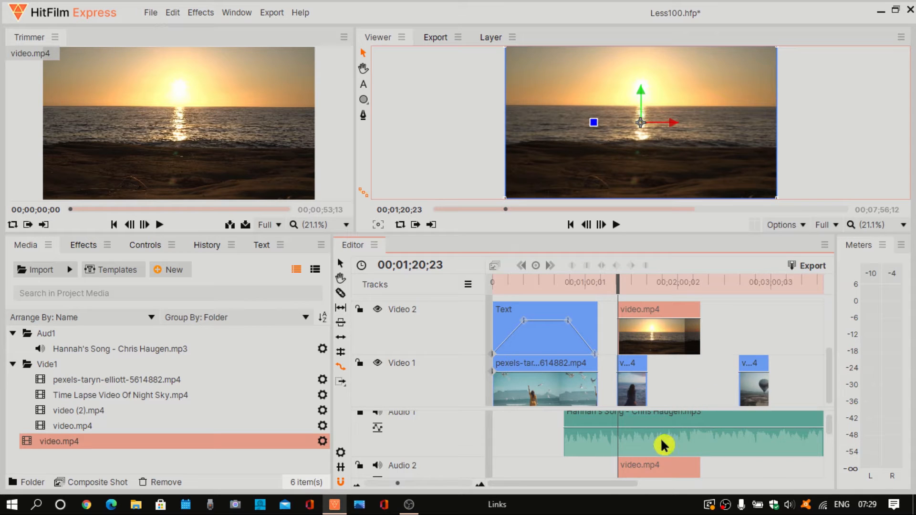
click(767, 477)
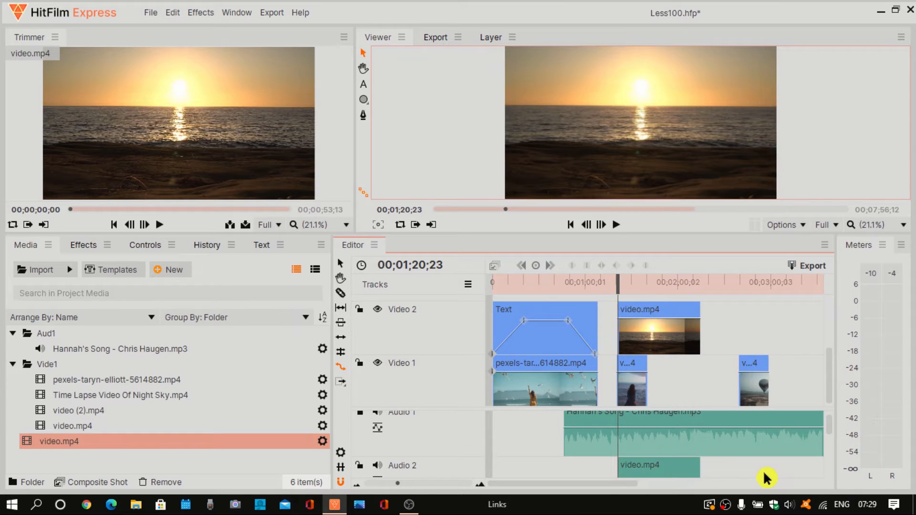
click(667, 472)
key(Delete)
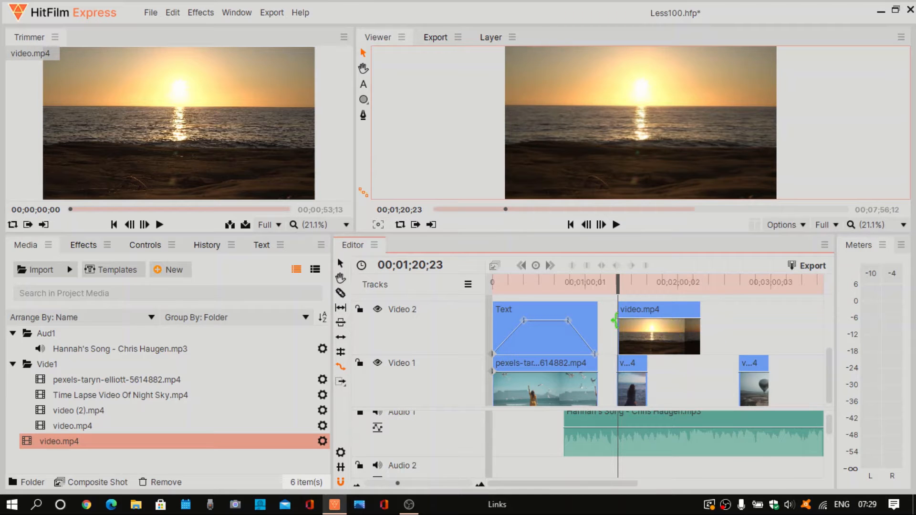
click(341, 366)
drag(703, 336, 647, 339)
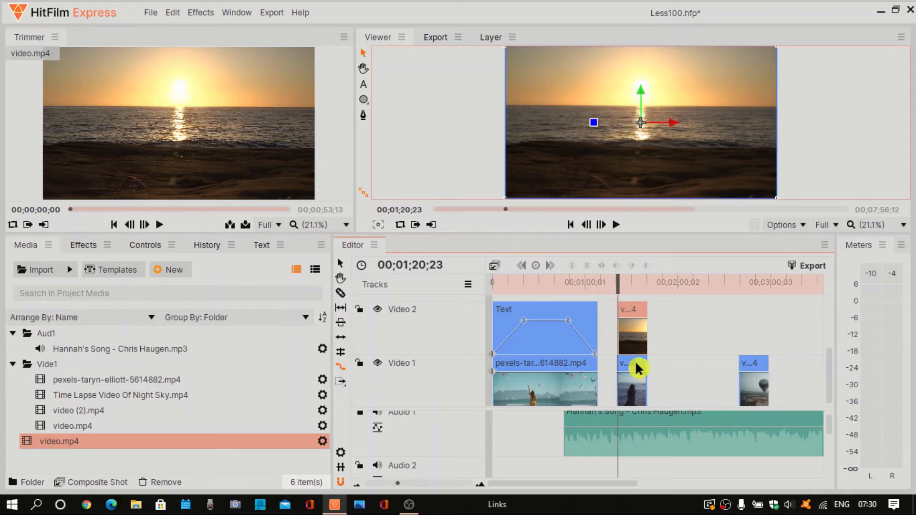
In the sunset clip's transform controls, set the scale to 40% and the position to 561, 276
click(145, 246)
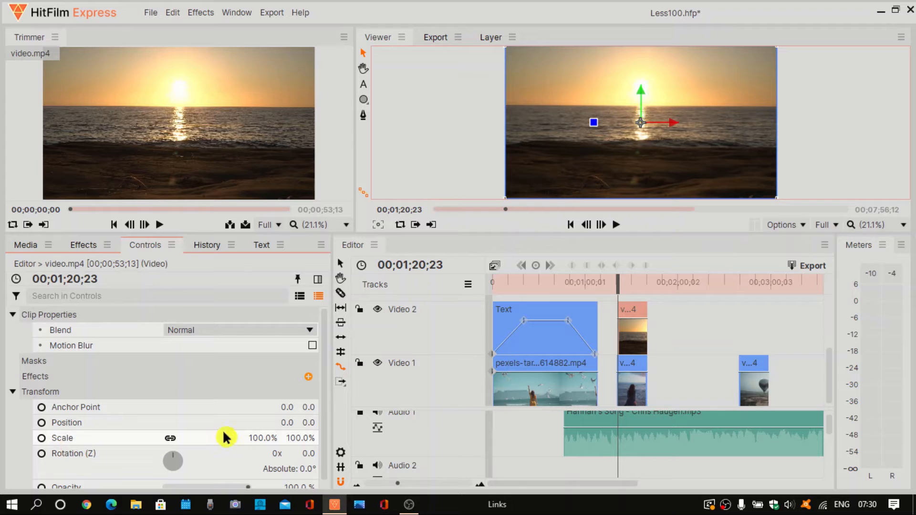
mouse_move(254, 438)
mouse_down()
mouse_move(267, 438)
mouse_move(223, 438)
mouse_move(248, 438)
mouse_up()
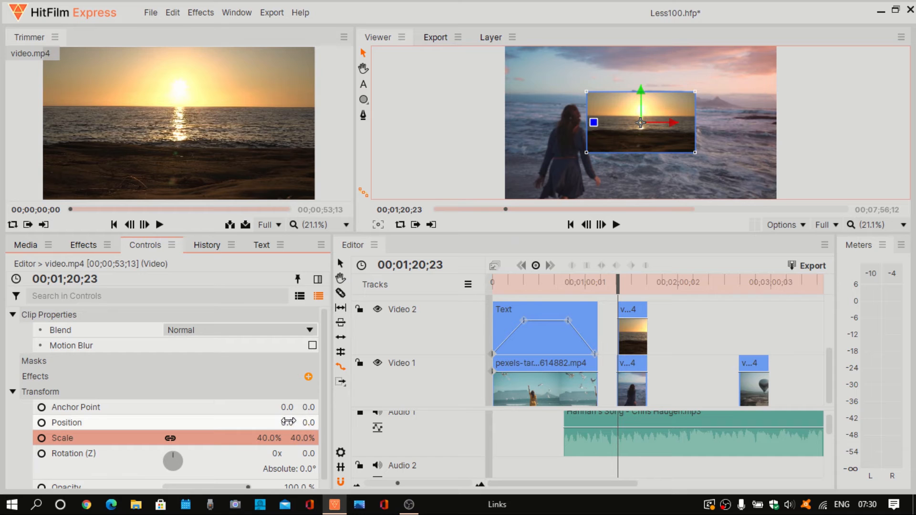
drag(640, 122, 720, 123)
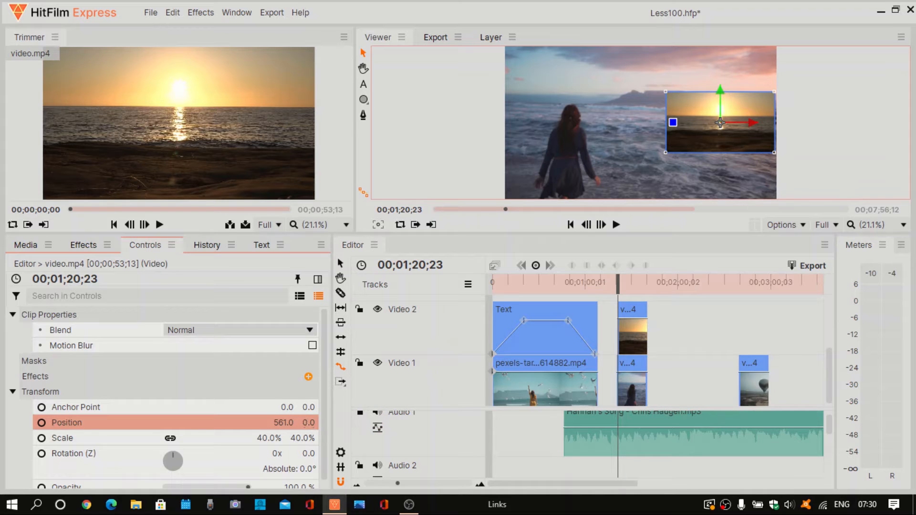
drag(305, 423, 396, 423)
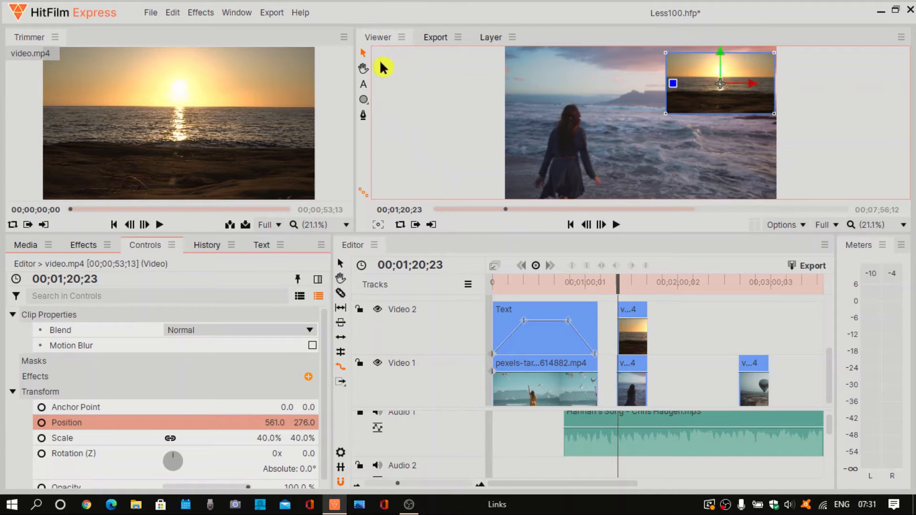
Draw an ellipse mask over the central part of the sunset inset and play back the masked section
click(363, 103)
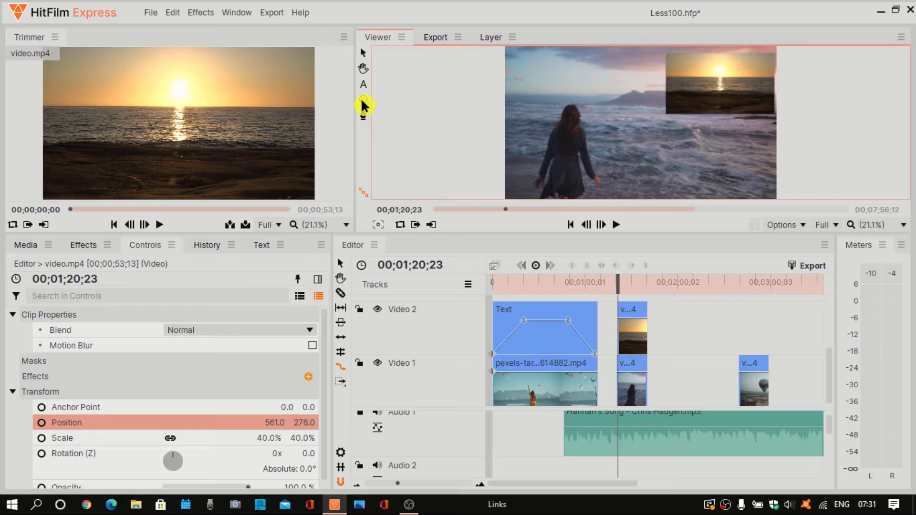
click(363, 103)
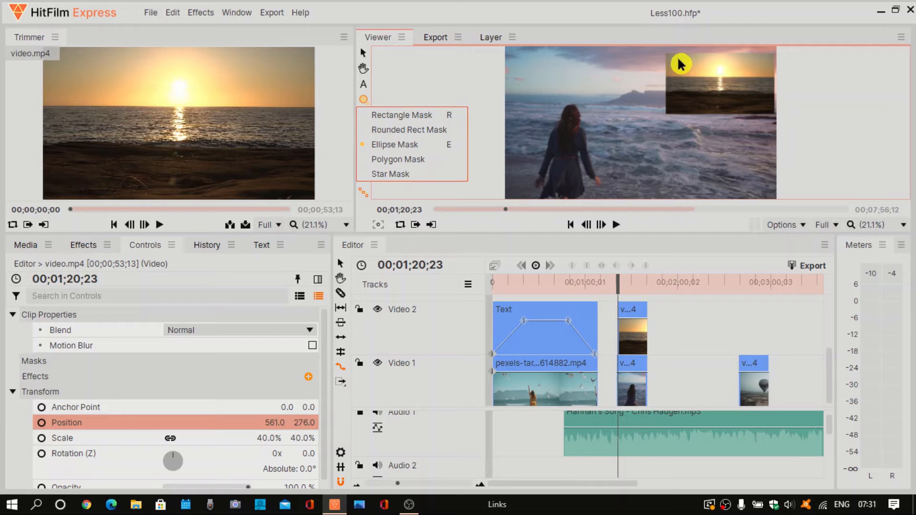
drag(678, 59, 766, 118)
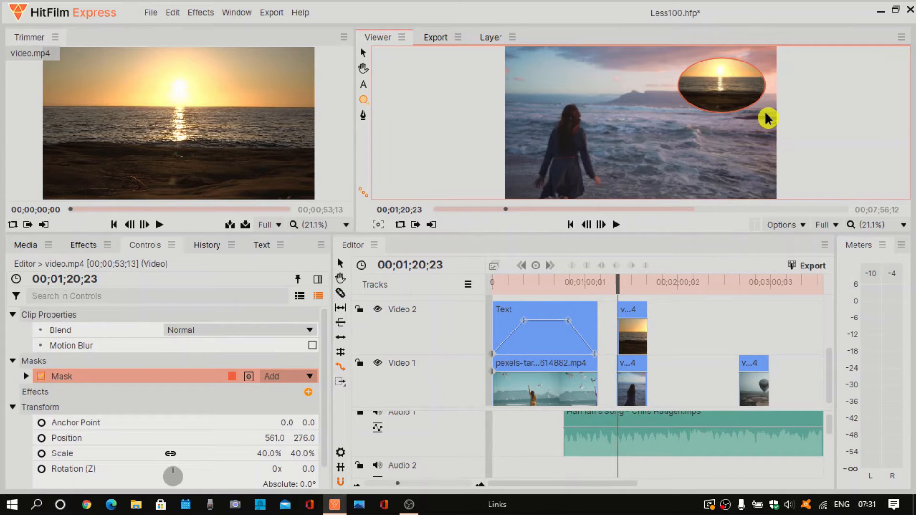
click(617, 223)
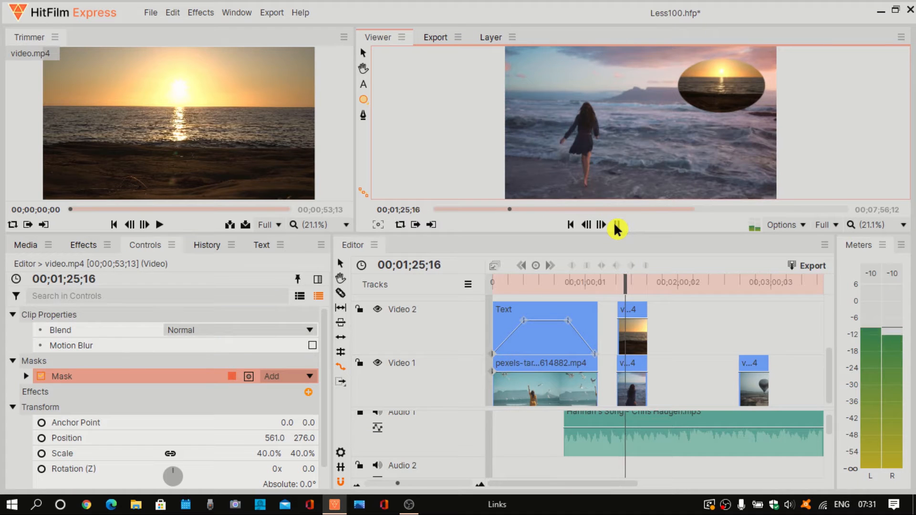
click(617, 224)
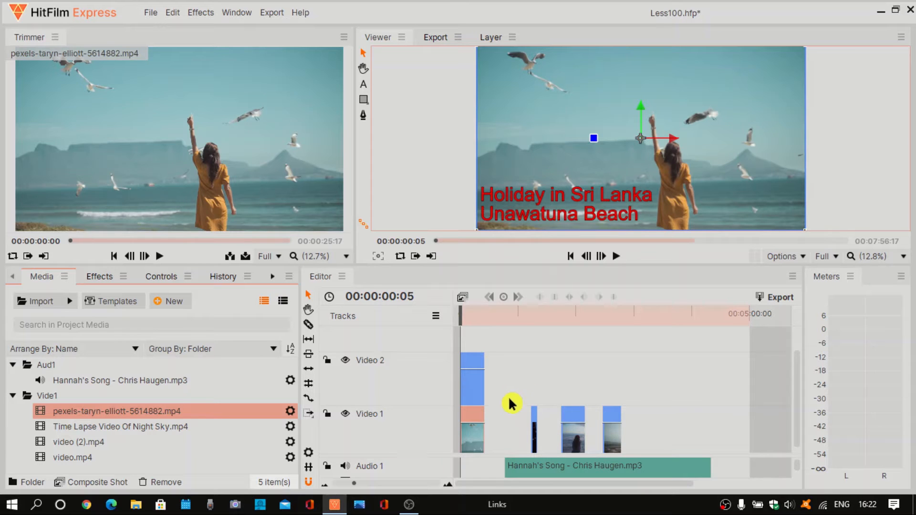
Set the speed of the first Video 1 clip, pexels-taryn-elliott-5614882.mp4, to 200%
right_click(475, 436)
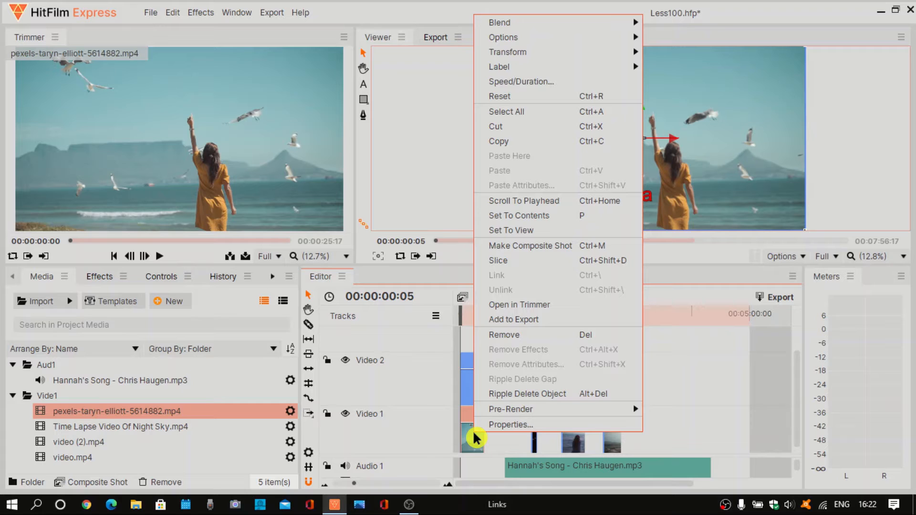
click(523, 82)
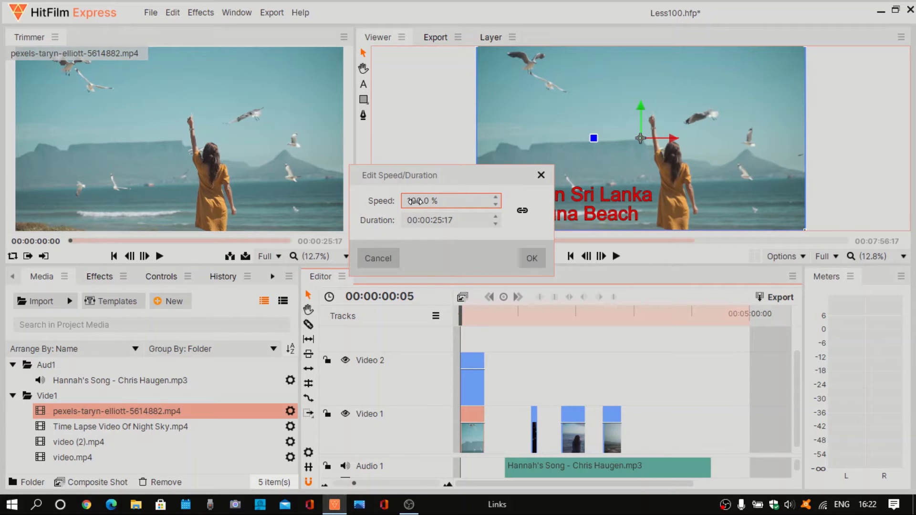
click(416, 201)
text(200)
click(531, 262)
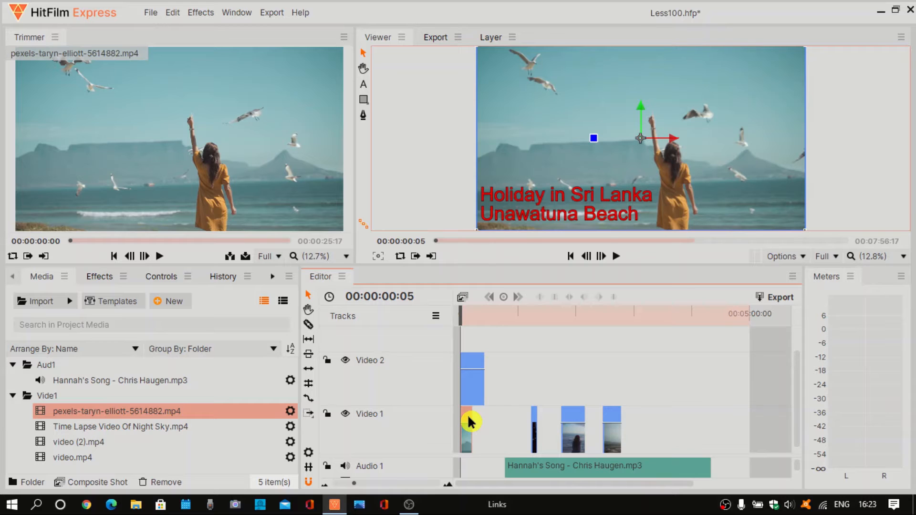
Set the speed of the first Video 1 clip to 50%
right_click(470, 422)
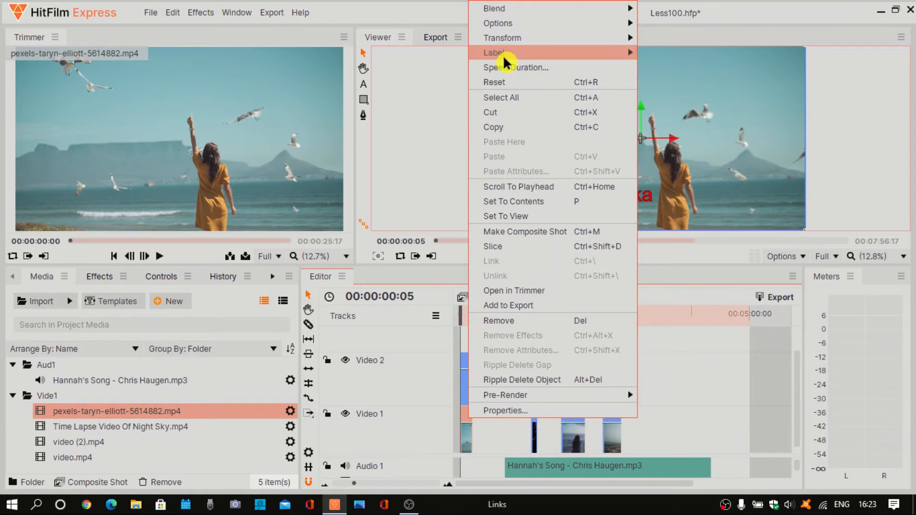
click(503, 76)
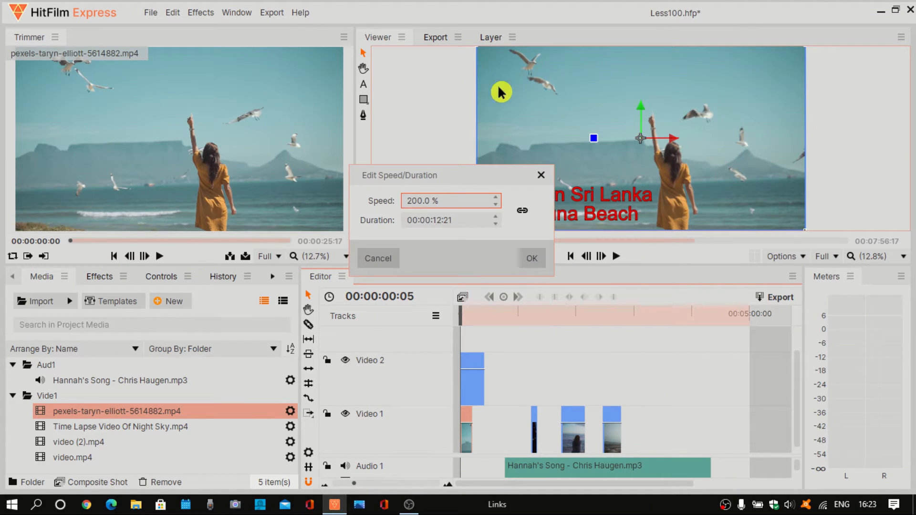
click(411, 201)
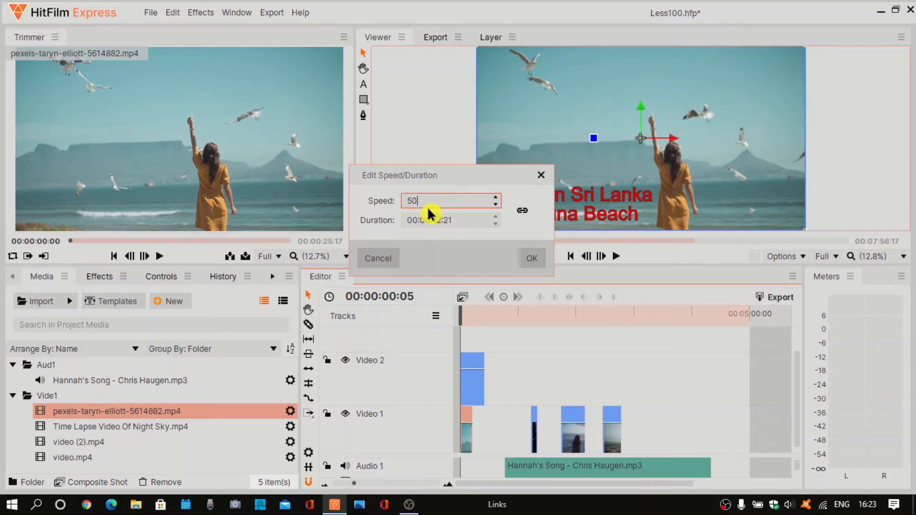
click(534, 259)
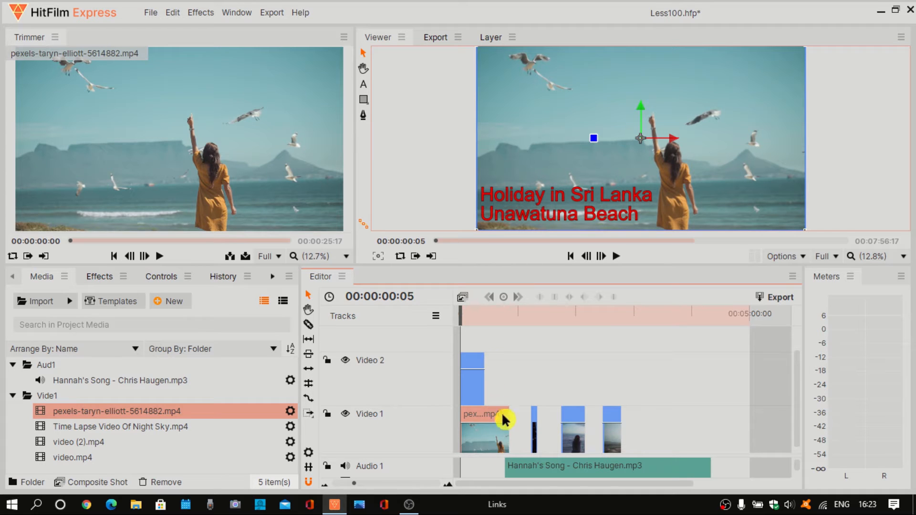
Slow the first Video 1 clip down further by lowering its speed percentage
right_click(479, 438)
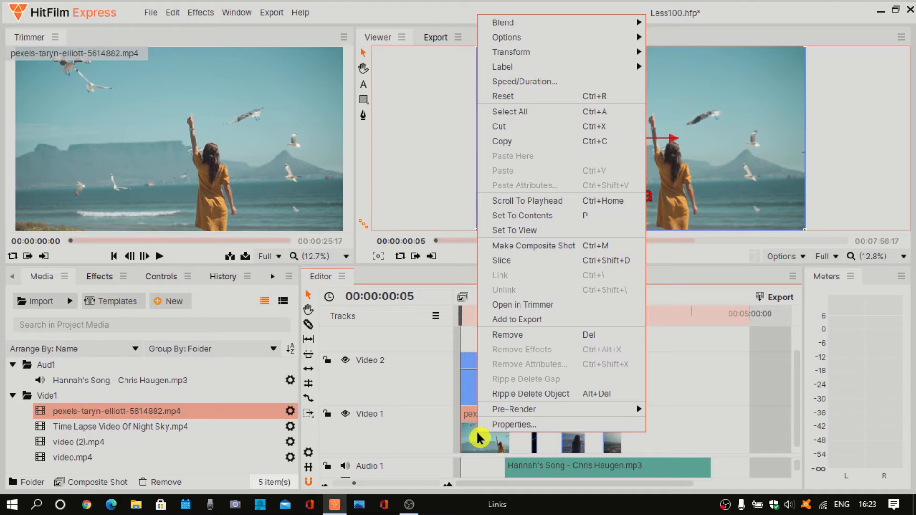
click(524, 82)
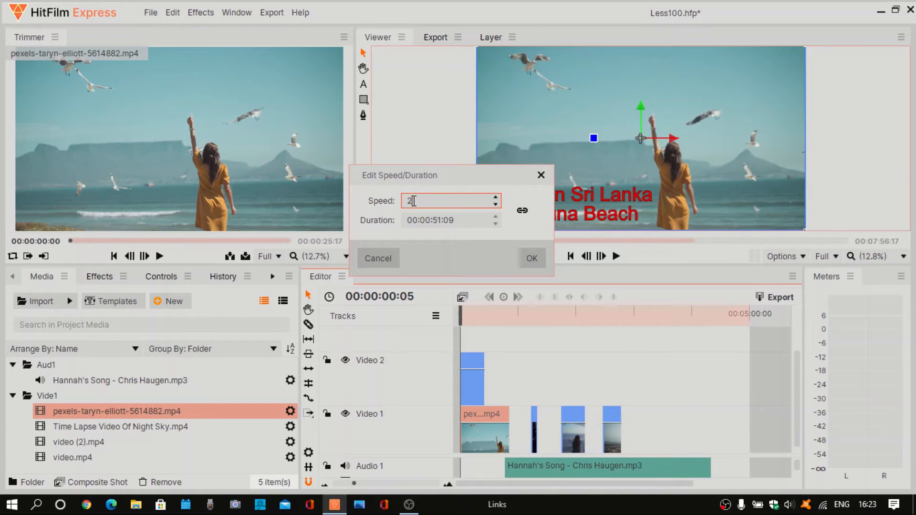
click(532, 259)
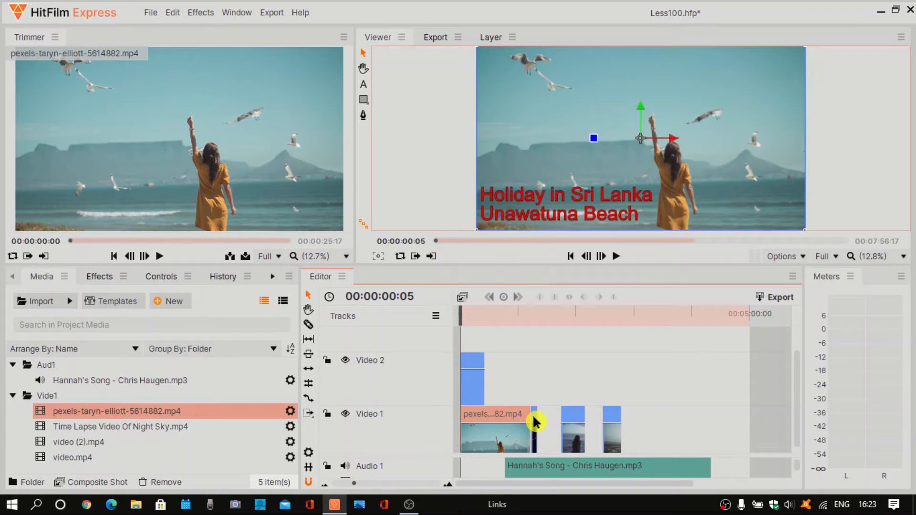
Shift the narrow second Video 1 clip away from the first clip, and trim the first clip's end to shorten it
drag(536, 421, 547, 421)
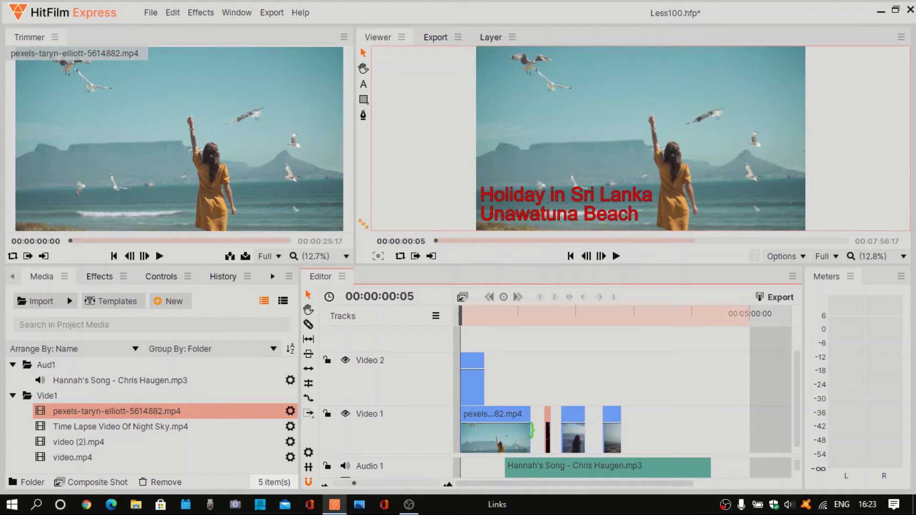
drag(532, 431, 497, 432)
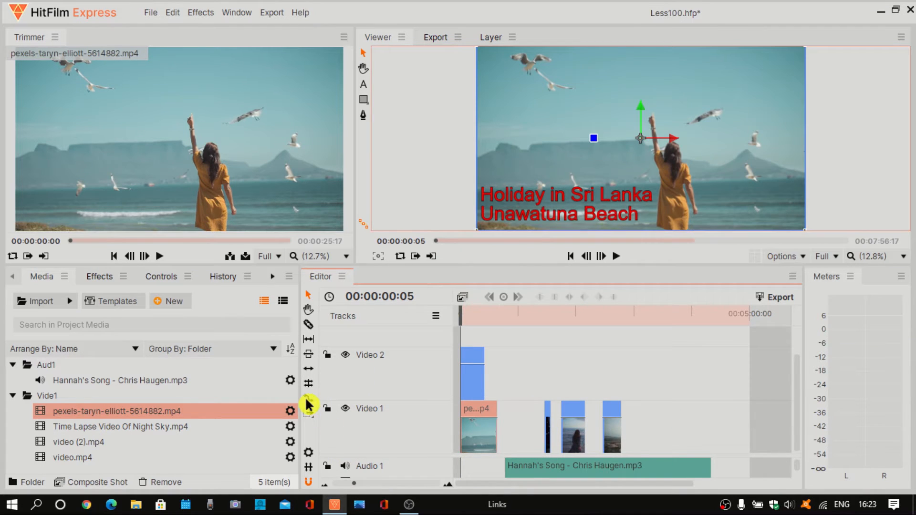
Use the Rate Stretch tool to lengthen the first Video 1 clip, and extend the Text clip above to the same end point
click(309, 405)
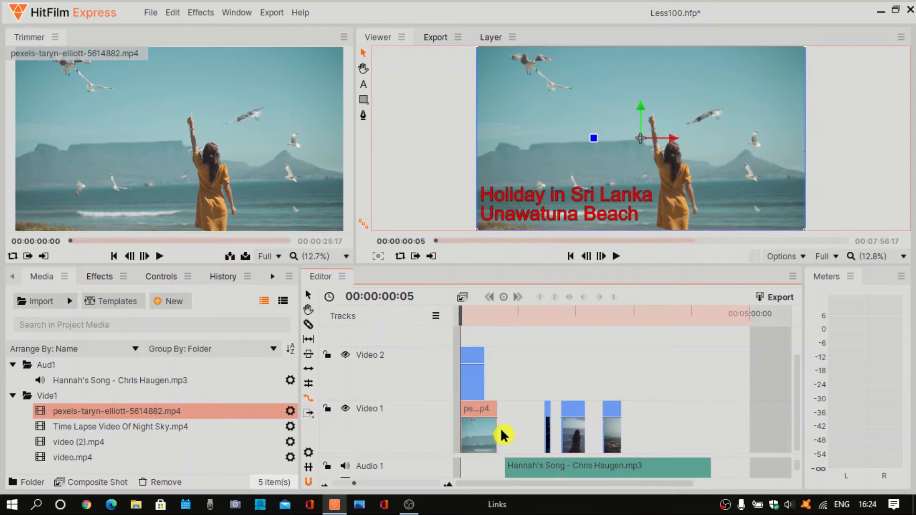
drag(500, 429, 529, 431)
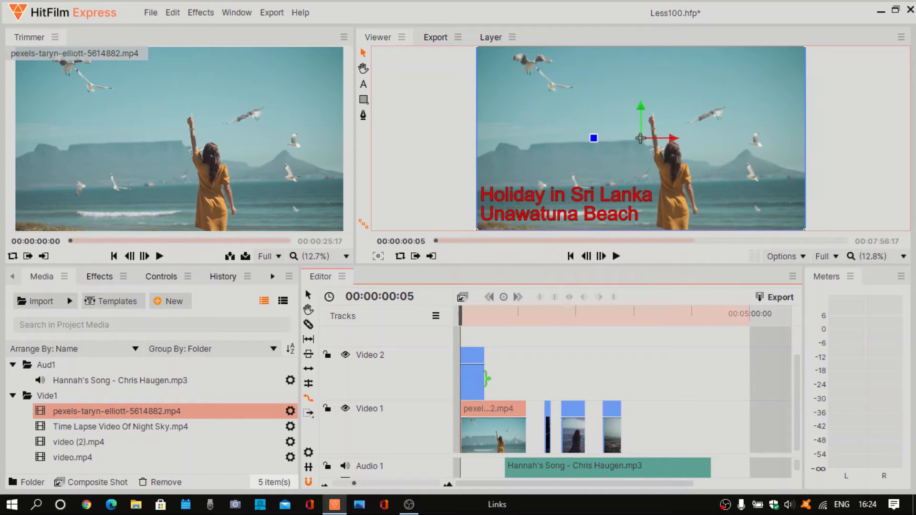
drag(487, 378, 524, 381)
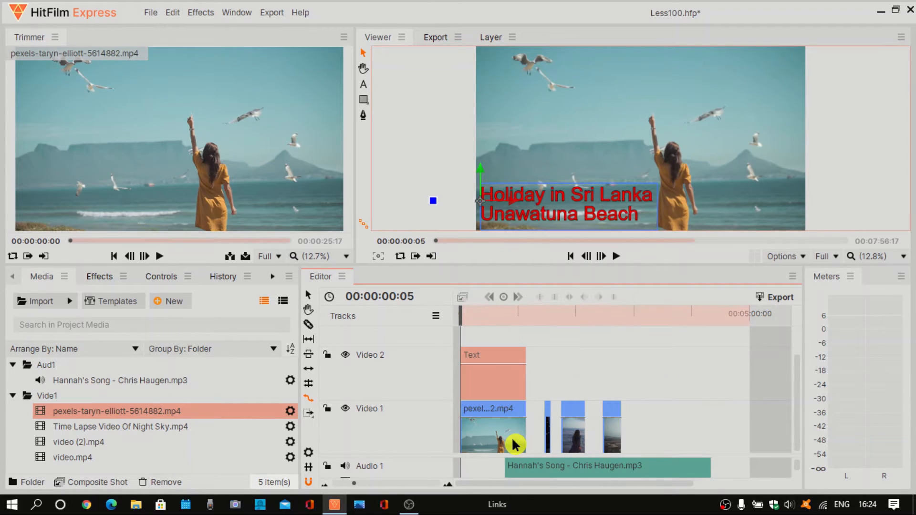
click(621, 368)
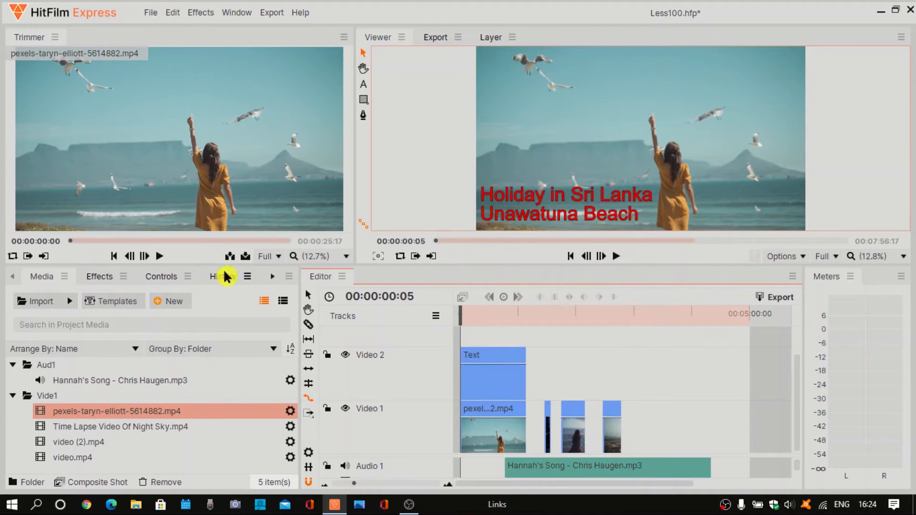
Open the Text clip's controls with the keyframe timeline shown, and widen the controls area
click(162, 278)
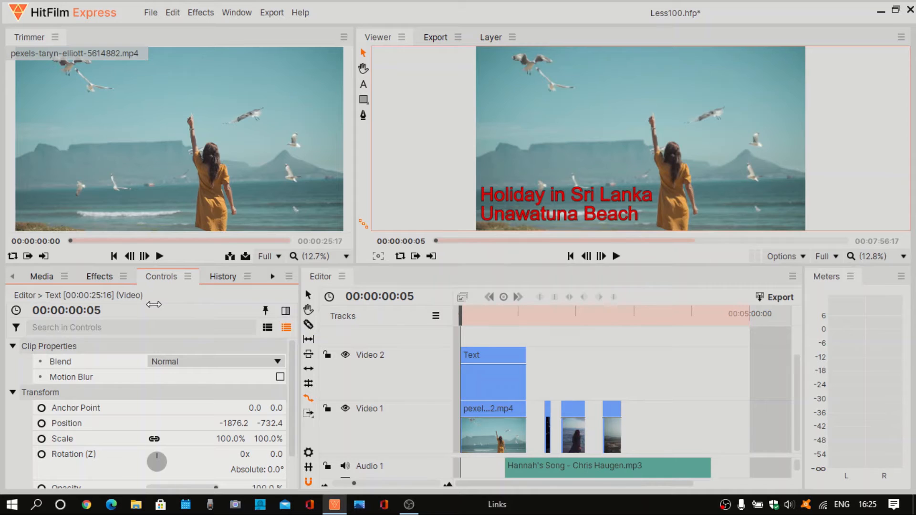
click(286, 312)
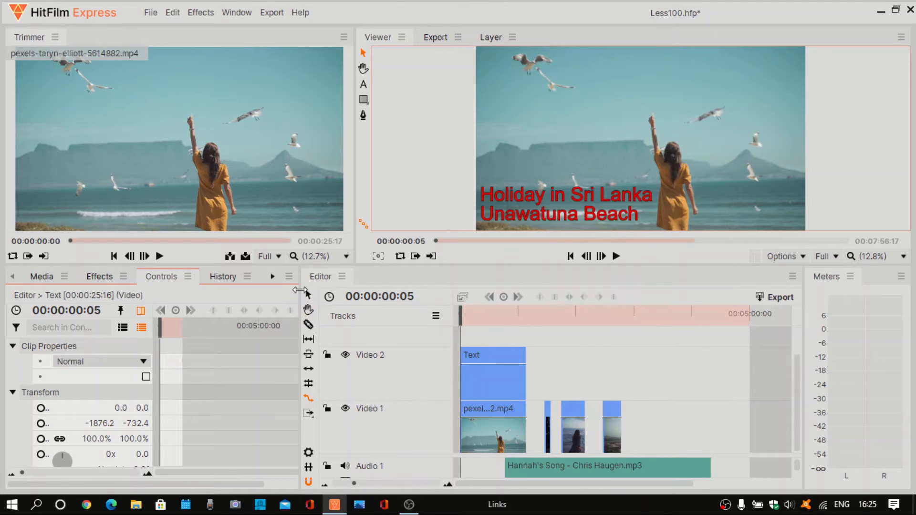
drag(299, 290, 374, 290)
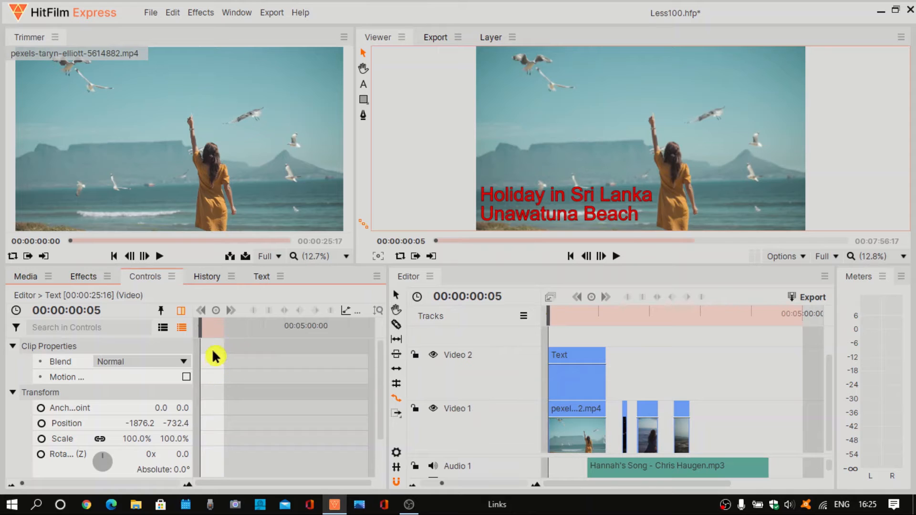
With the playhead at 00:00:00:00, set the Text clip's opacity to 0% and add an opacity keyframe
mouse_move(197, 320)
mouse_down()
mouse_move(215, 322)
mouse_move(191, 323)
mouse_up()
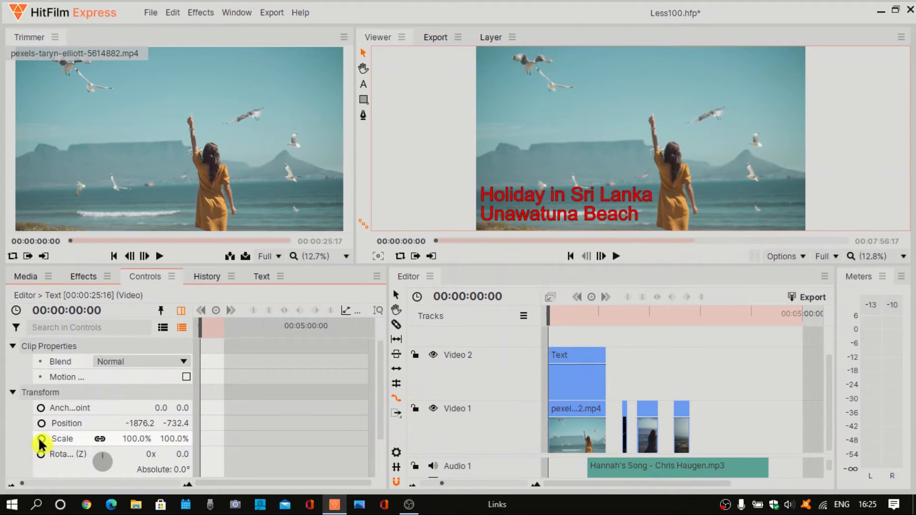
click(567, 386)
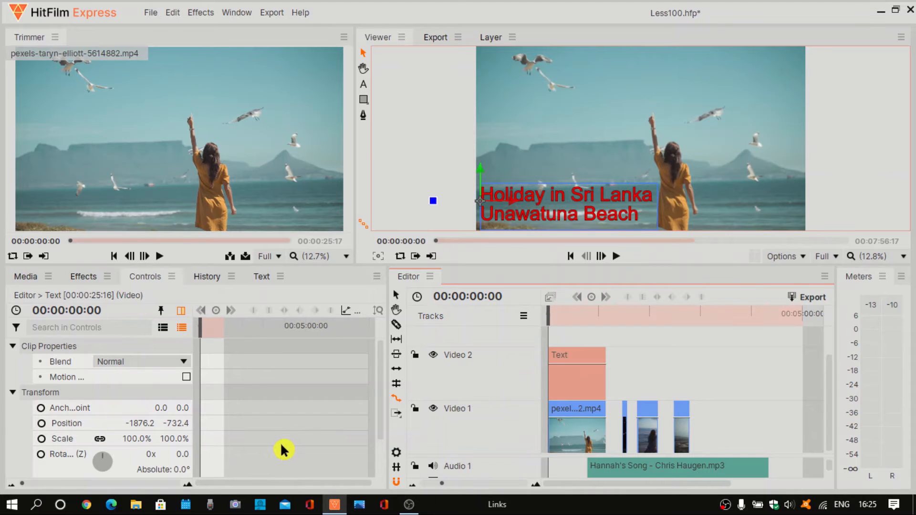
scroll(149, 411, down, 3)
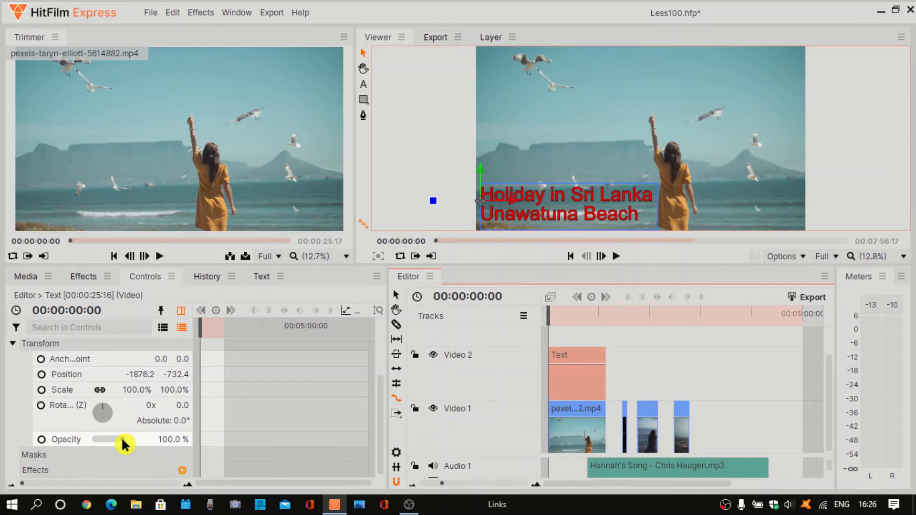
drag(125, 445, 89, 445)
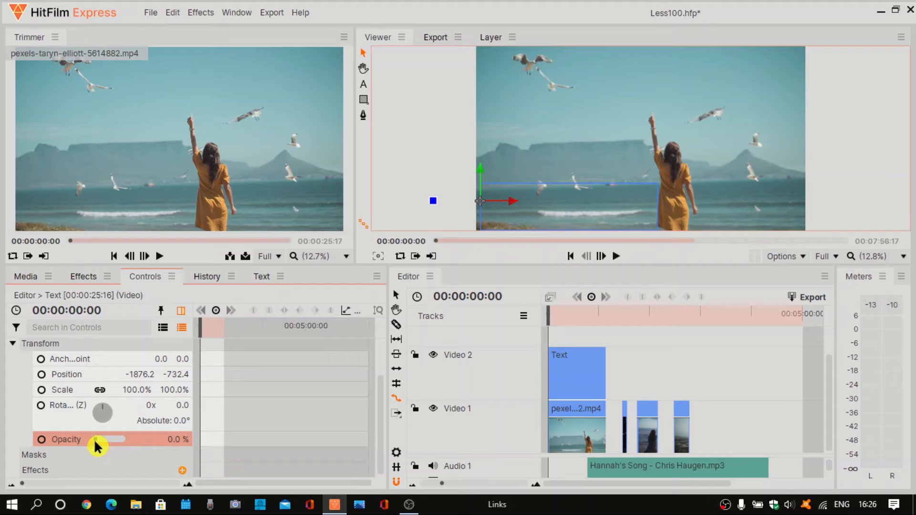
click(218, 313)
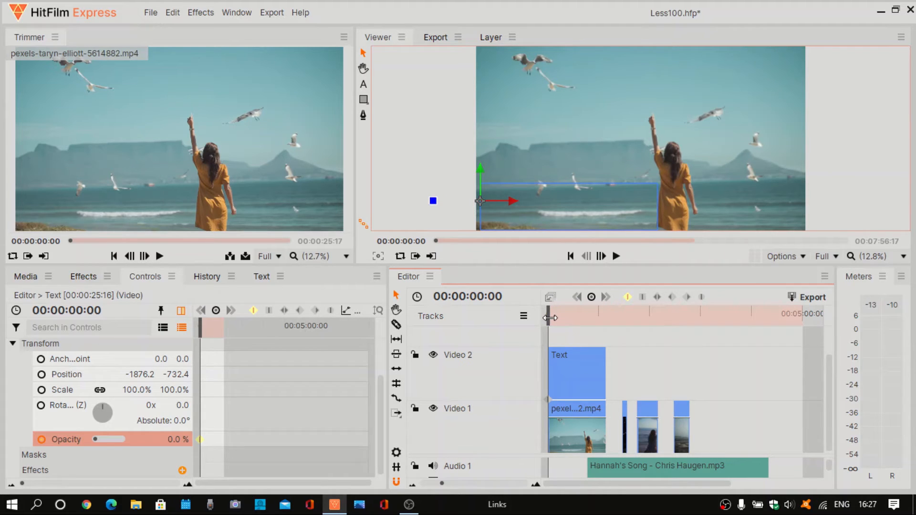
Keyframe the Text clip's opacity at 93% with the playhead at 00:00:20:14
drag(549, 318, 566, 320)
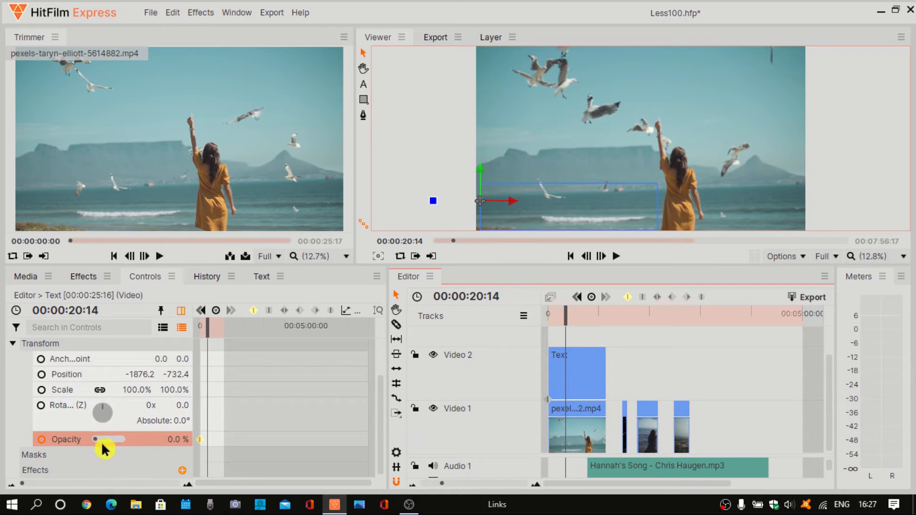
drag(97, 442, 125, 441)
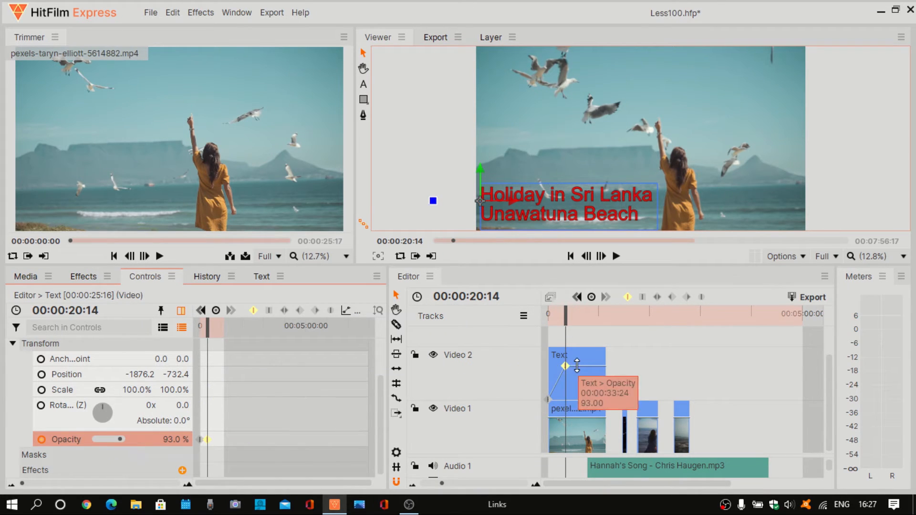
mouse_move(568, 368)
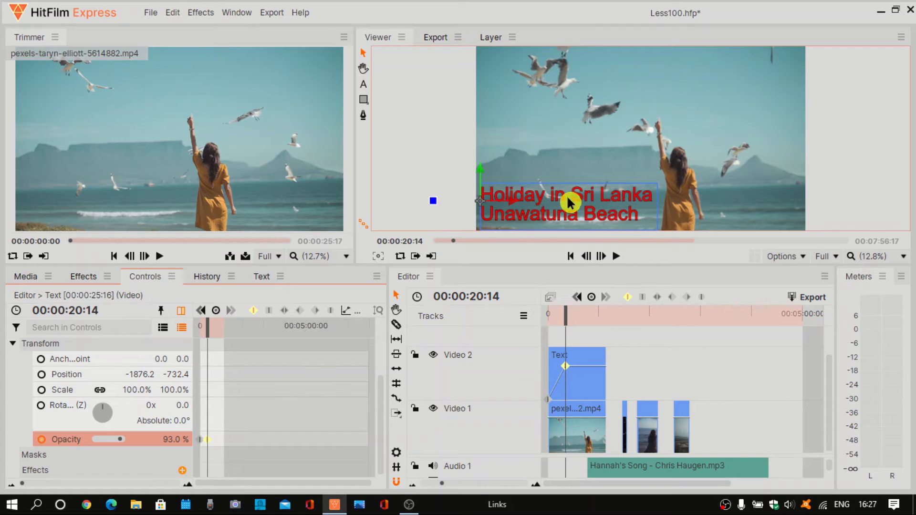
Move the playhead to 00:00:49:00 and add another opacity keyframe to the Text clip with the current value
click(567, 314)
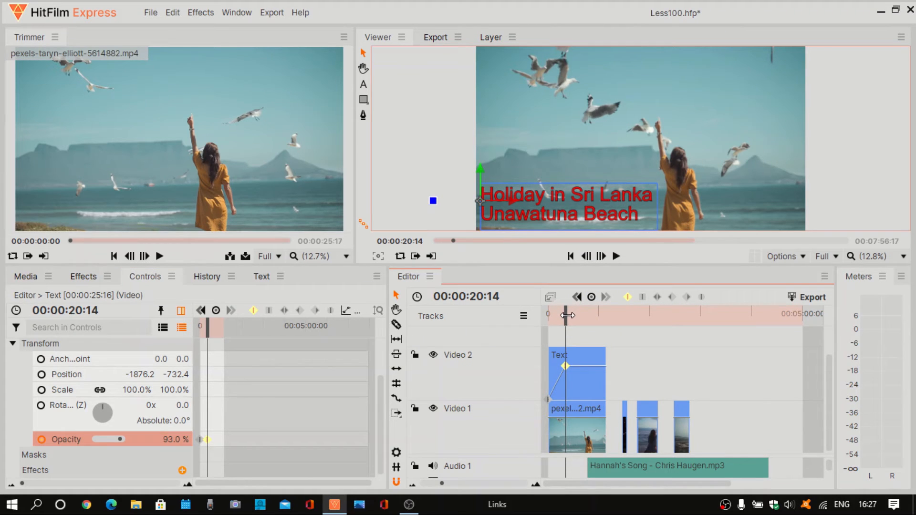
drag(568, 315, 594, 331)
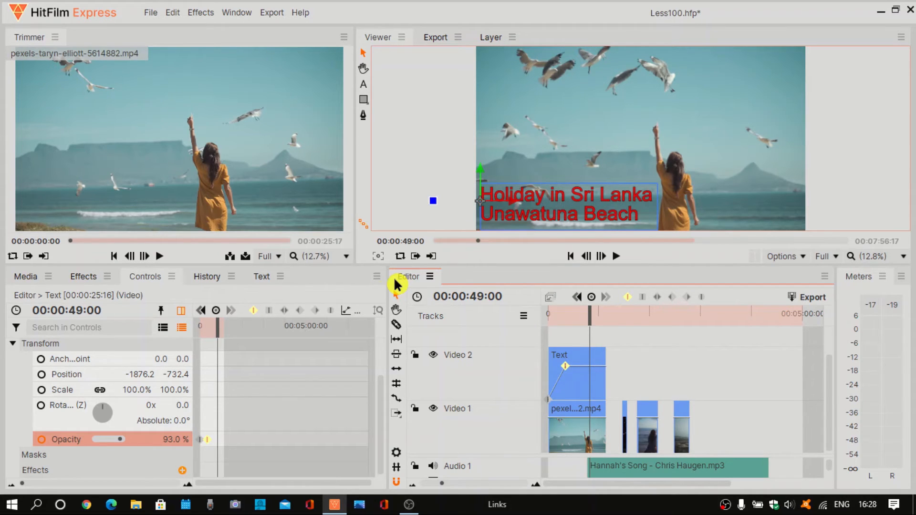
click(217, 313)
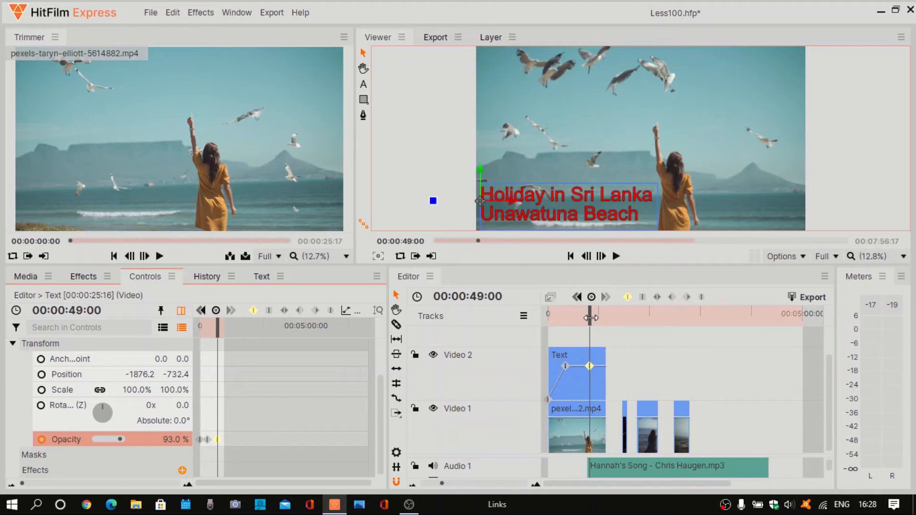
Keyframe the Text clip's opacity at 0% with the playhead at 00:01:06:10, and return the playhead to the start
drag(590, 316, 604, 325)
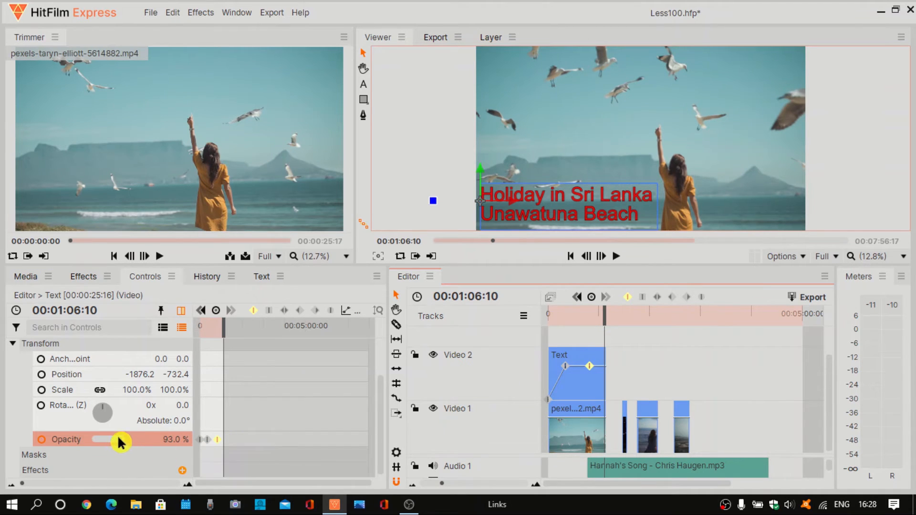
drag(120, 440, 95, 443)
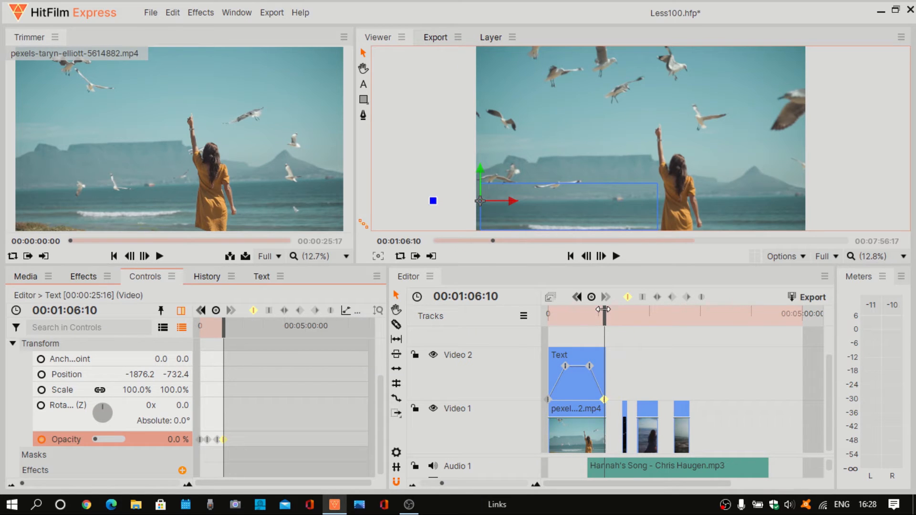
drag(603, 309, 509, 328)
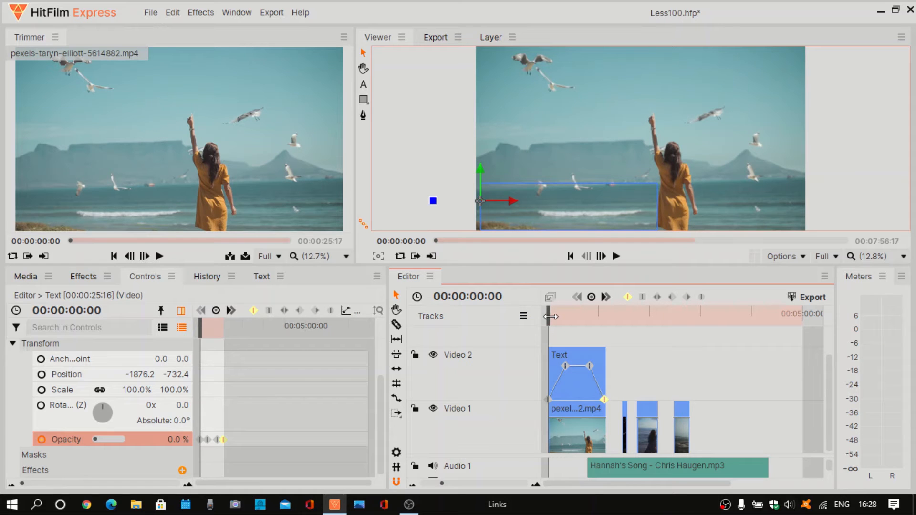
mouse_move(550, 316)
mouse_down()
mouse_move(609, 339)
mouse_move(531, 337)
mouse_up()
Set the opacity of the first Video 1 clip, pexels-taryn-elliott-5614882.mp4, to 0% and add an opacity keyframe at 00:00:00:00
click(577, 439)
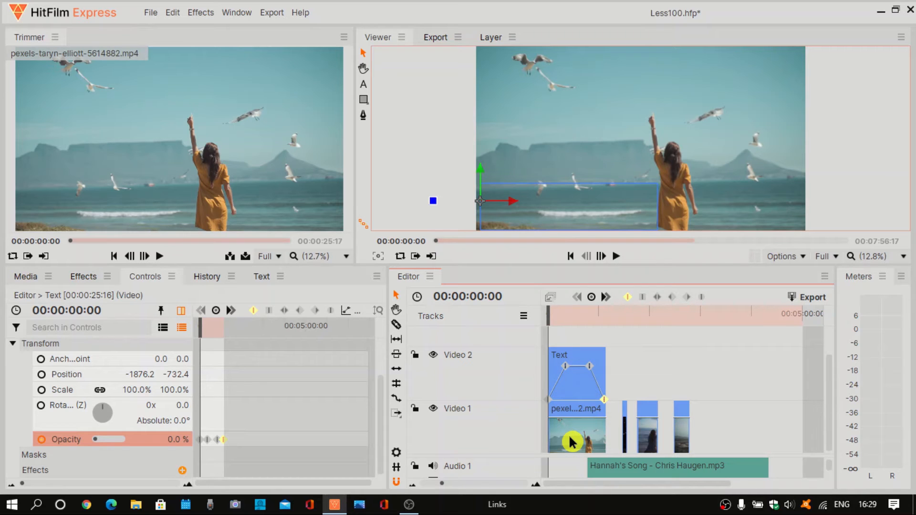
click(571, 442)
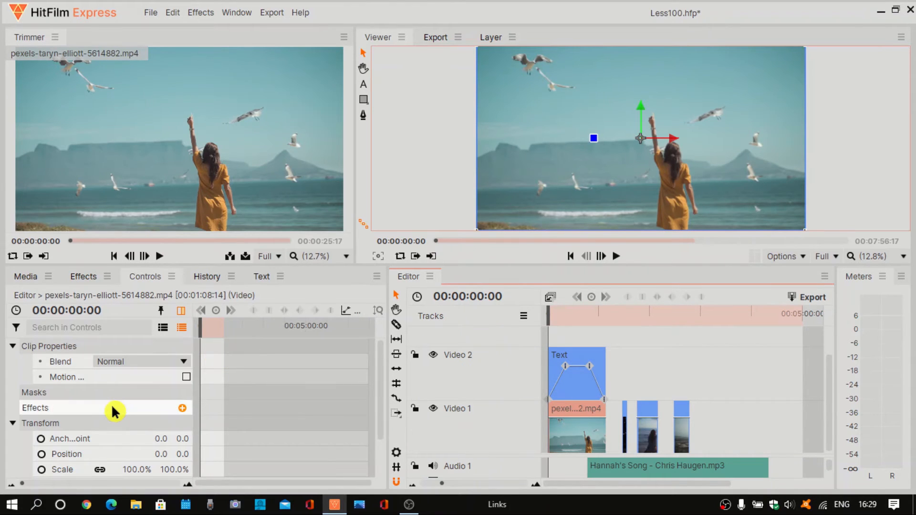
scroll(114, 411, down, 1)
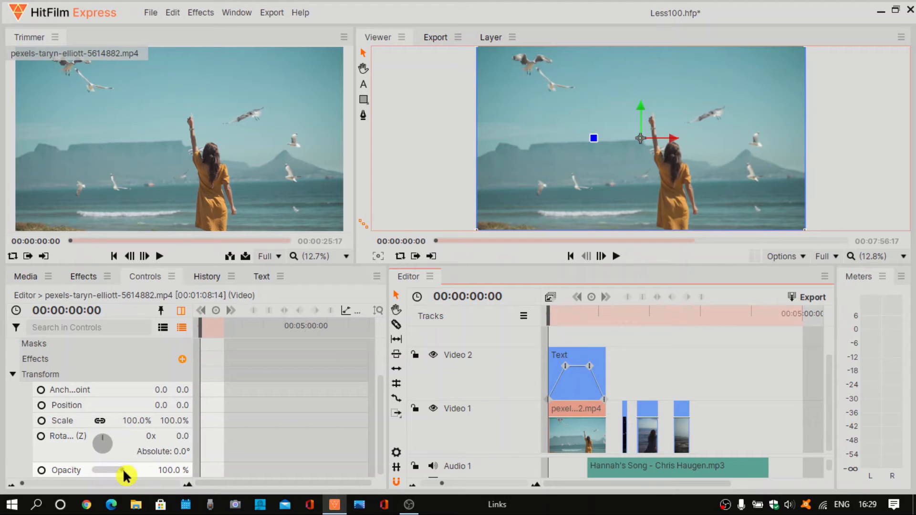
drag(124, 474, 96, 475)
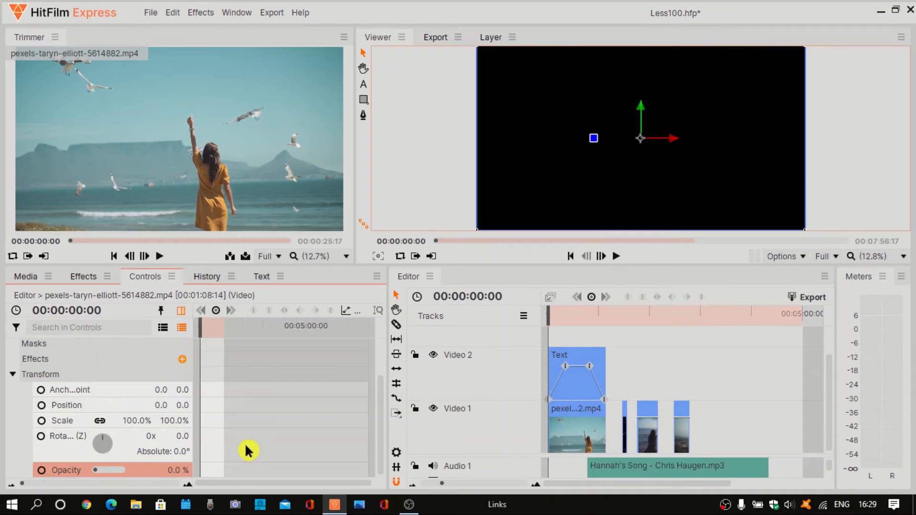
click(218, 313)
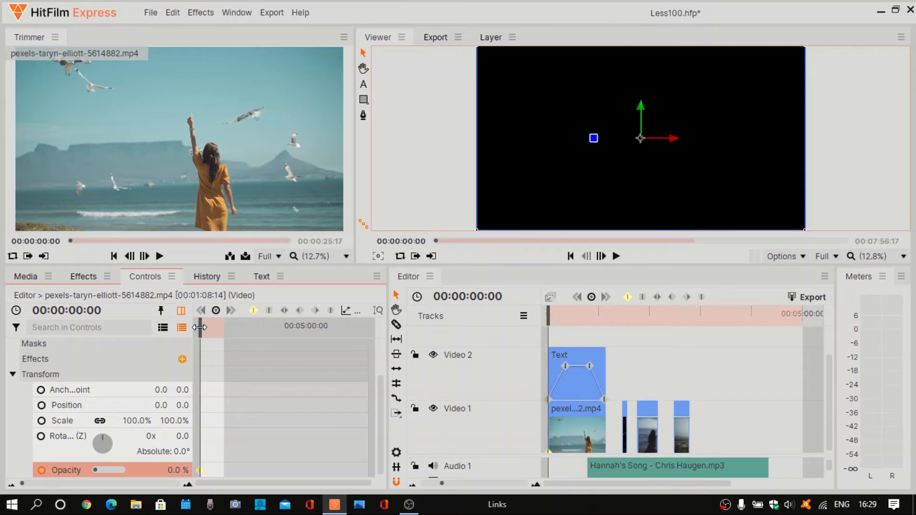
Keyframe the pexels-taryn-elliott-5614882.mp4 clip's opacity at 100% at both 00:00:20:22 and 00:00:49:08
drag(200, 328, 207, 330)
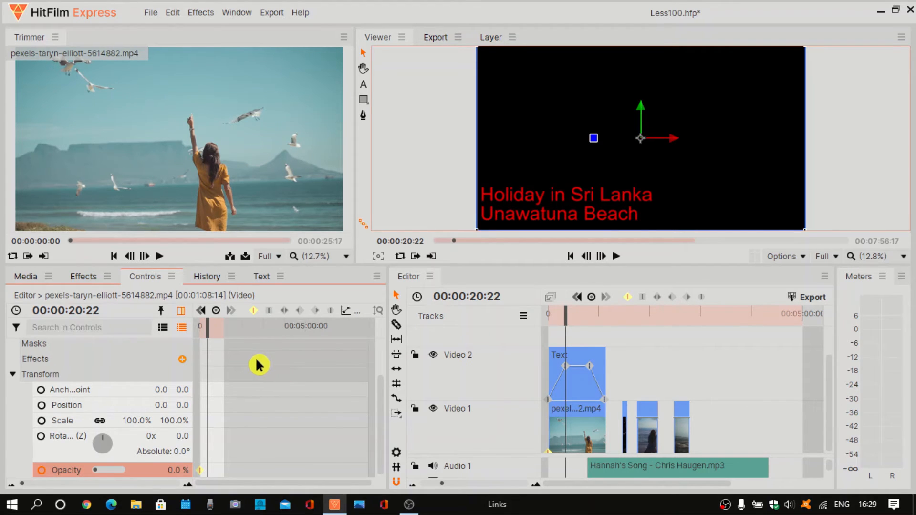
click(98, 473)
drag(98, 473, 123, 473)
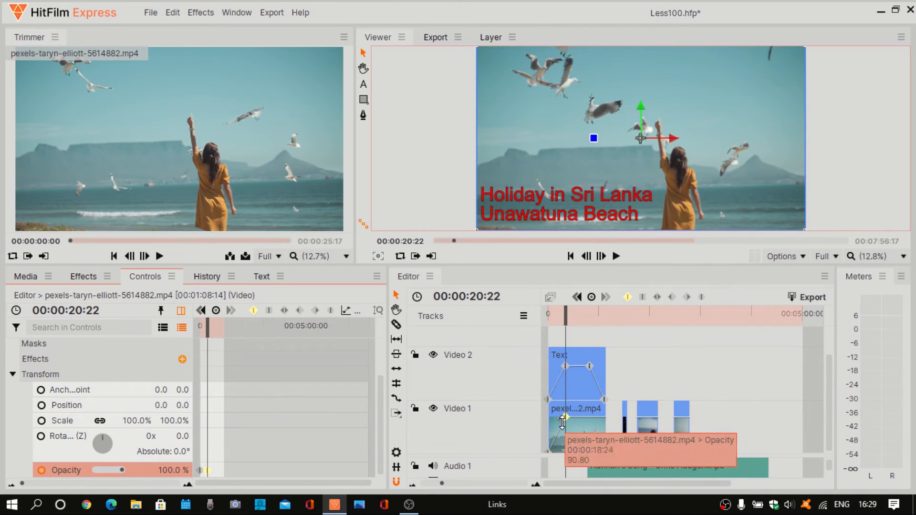
click(565, 420)
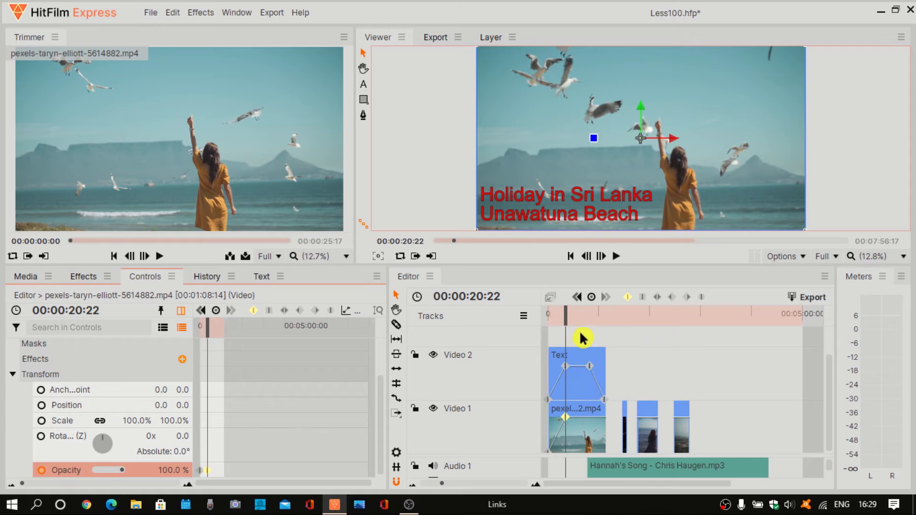
drag(569, 314, 587, 322)
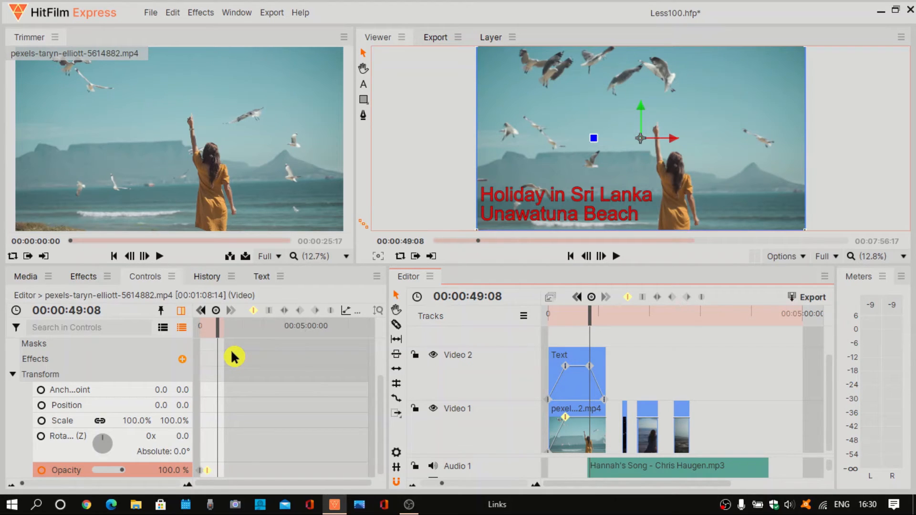
click(217, 313)
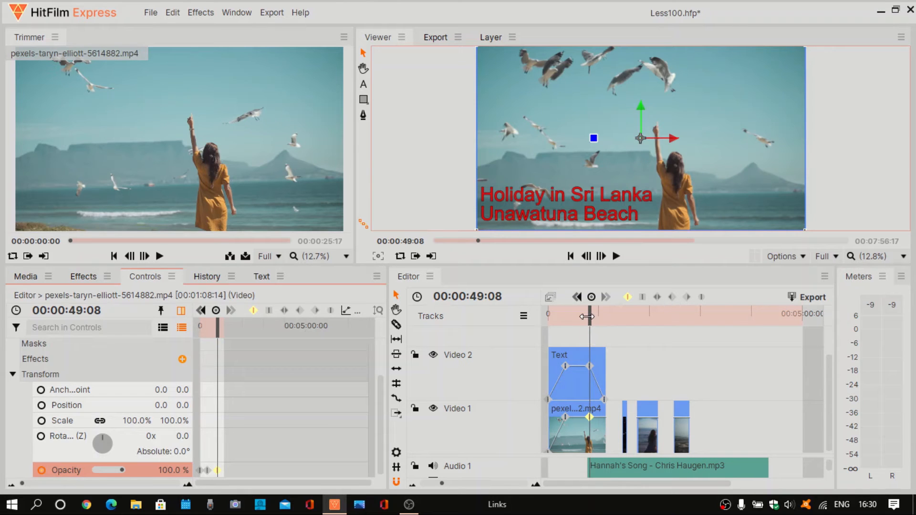
Keyframe the pexels-taryn-elliott-5614882.mp4 clip's opacity at 0% with the playhead at 00:01:06:18
drag(586, 316, 601, 325)
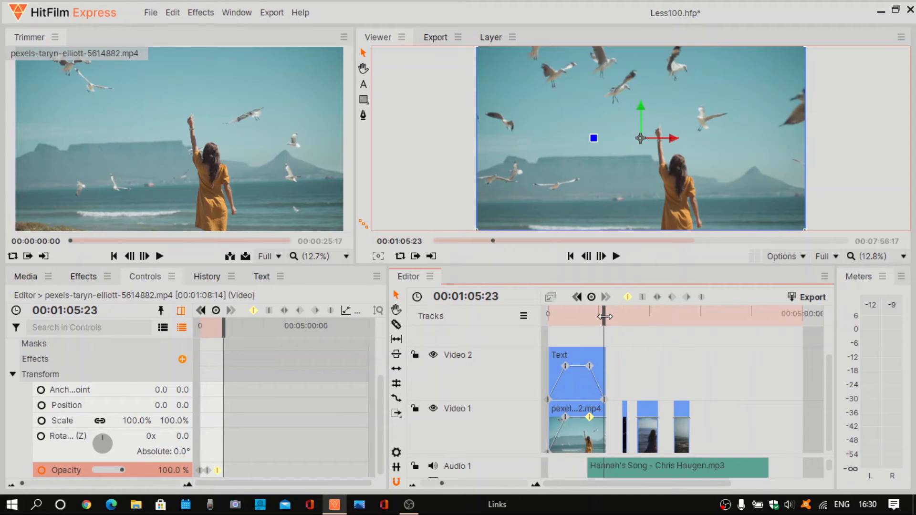
drag(605, 317, 605, 316)
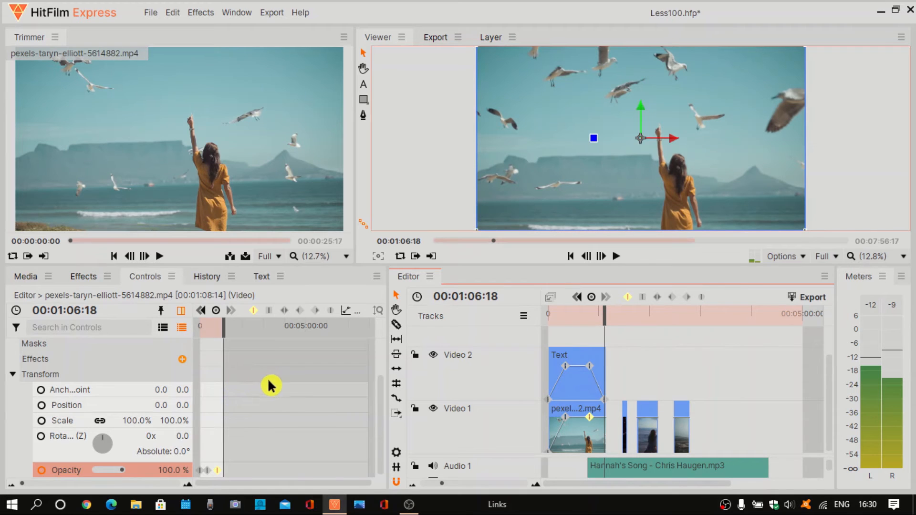
click(216, 311)
click(217, 311)
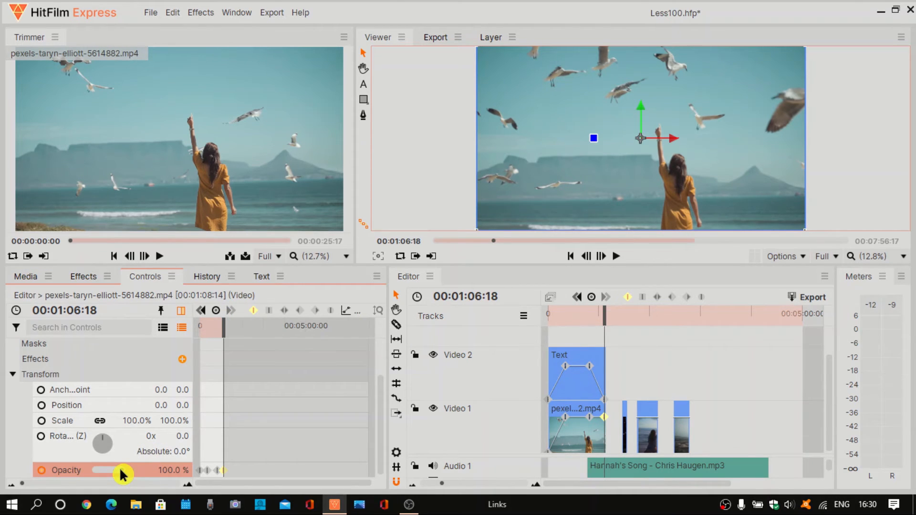
drag(123, 474, 90, 475)
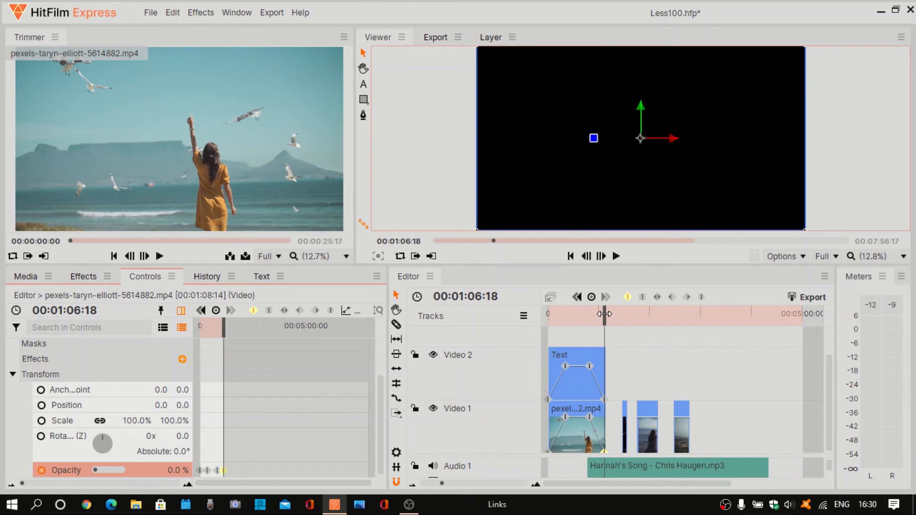
Play the timeline from the start to preview the fade-in of the title and video clip, and pause playback
drag(604, 313, 527, 326)
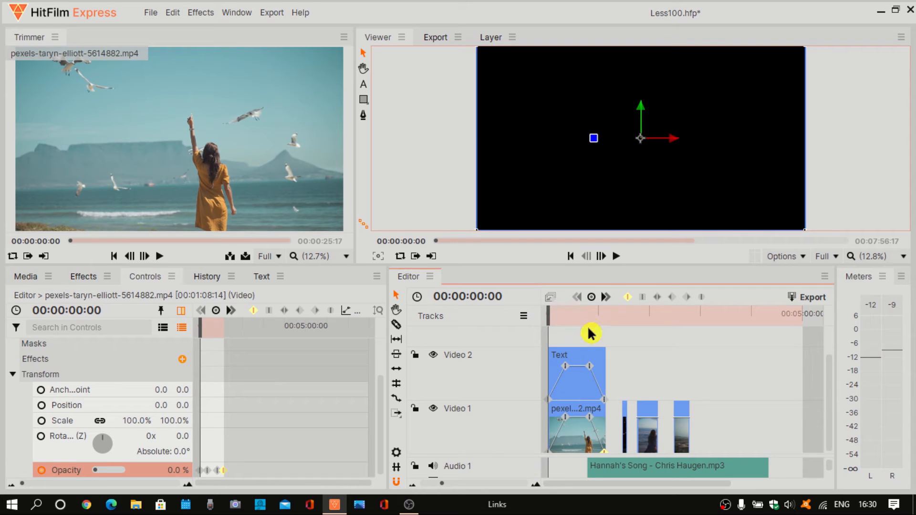
click(617, 258)
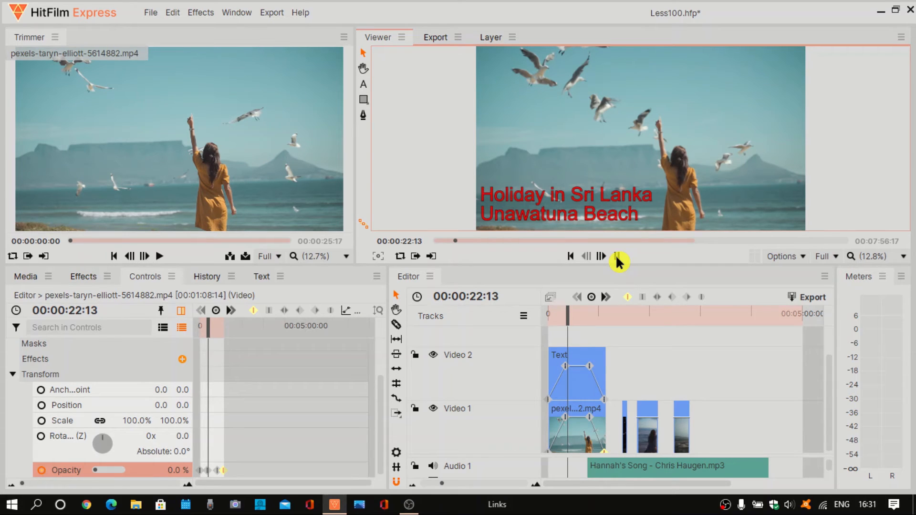
click(618, 258)
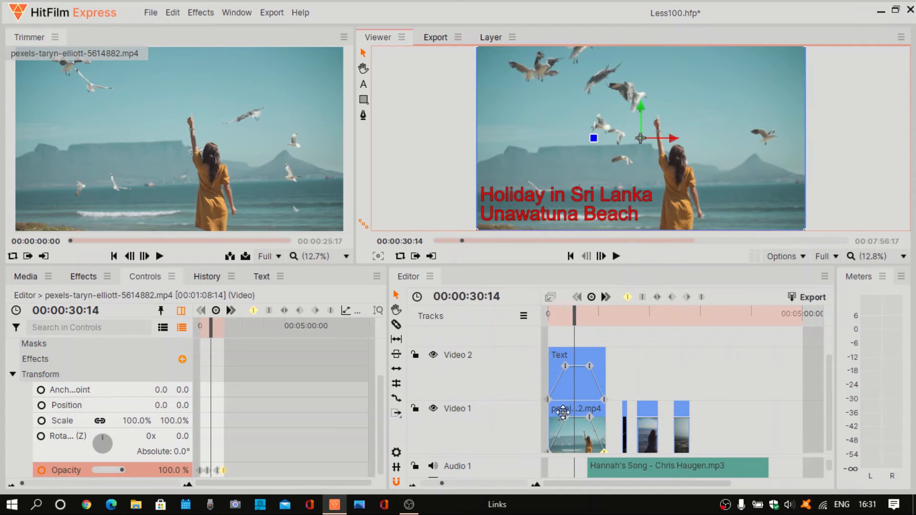
Delete the two middle opacity keyframes from the pexels-taryn-elliott-5614882.mp4 clip
mouse_move(563, 419)
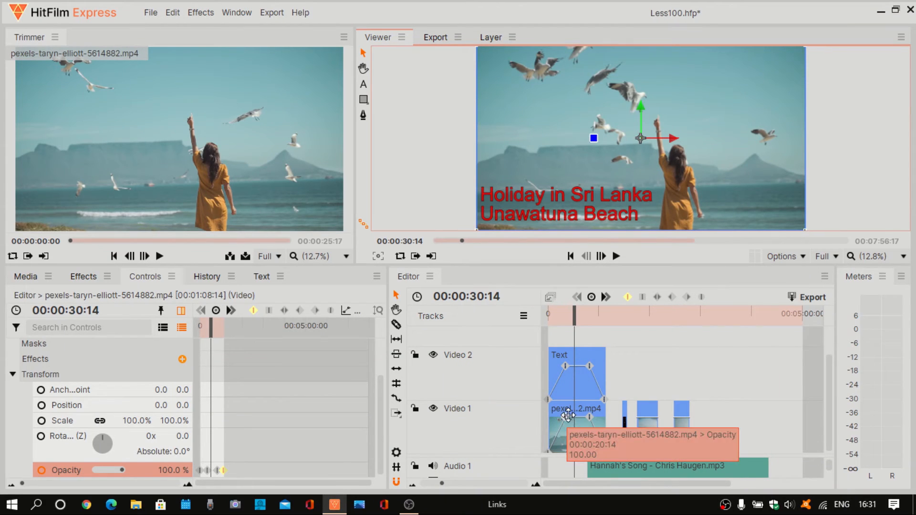
click(567, 415)
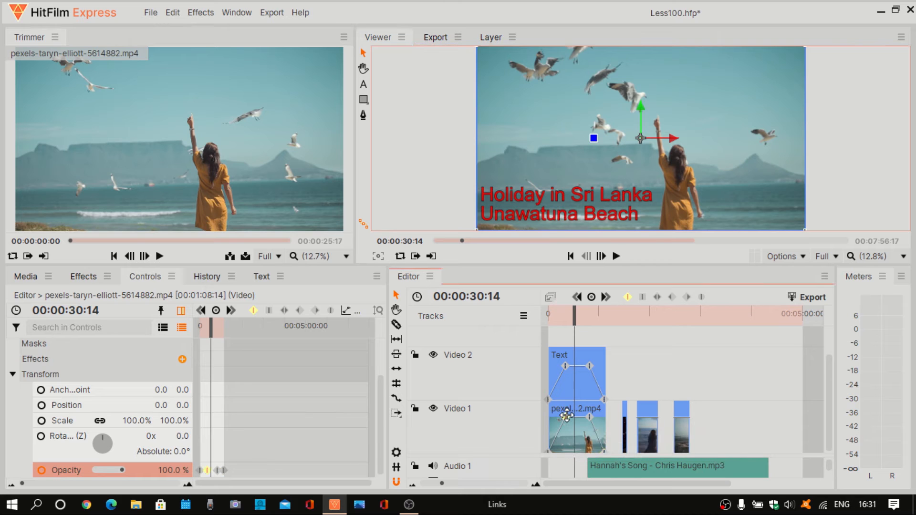
drag(566, 415, 548, 454)
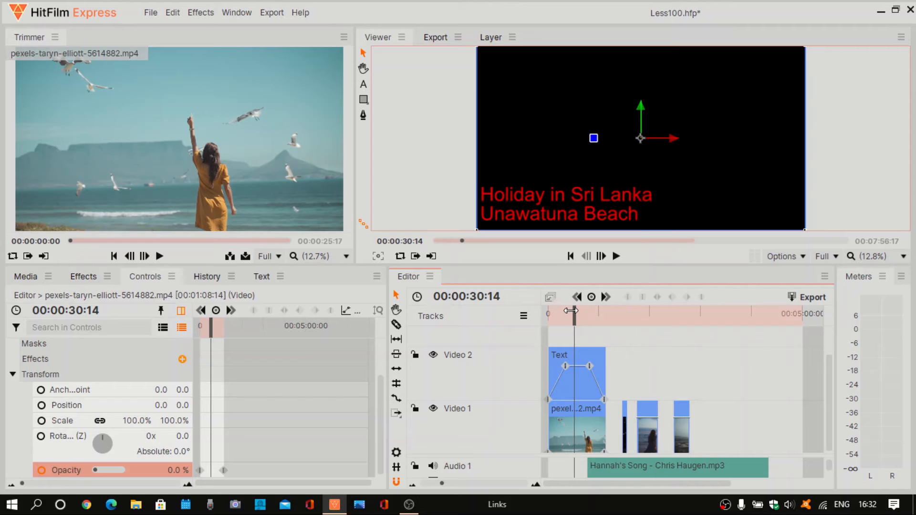
Preview the opening from 00:00:00:00 with the clip's remaining opacity keyframes, pause, and return the playhead to the start
drag(571, 311, 505, 326)
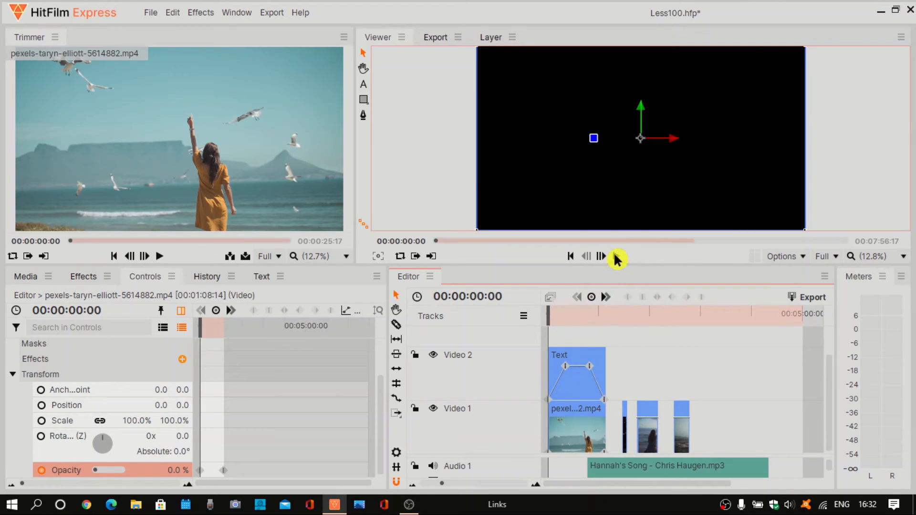
click(616, 257)
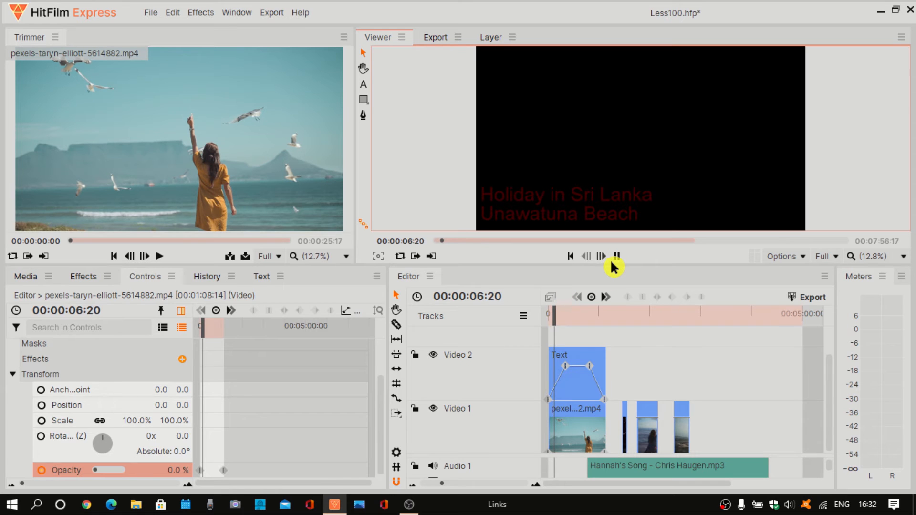
click(615, 257)
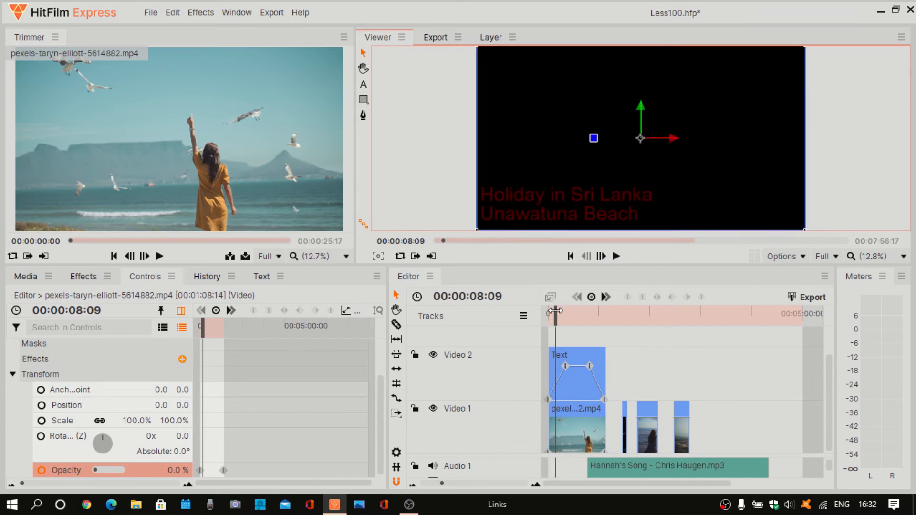
drag(555, 311, 523, 320)
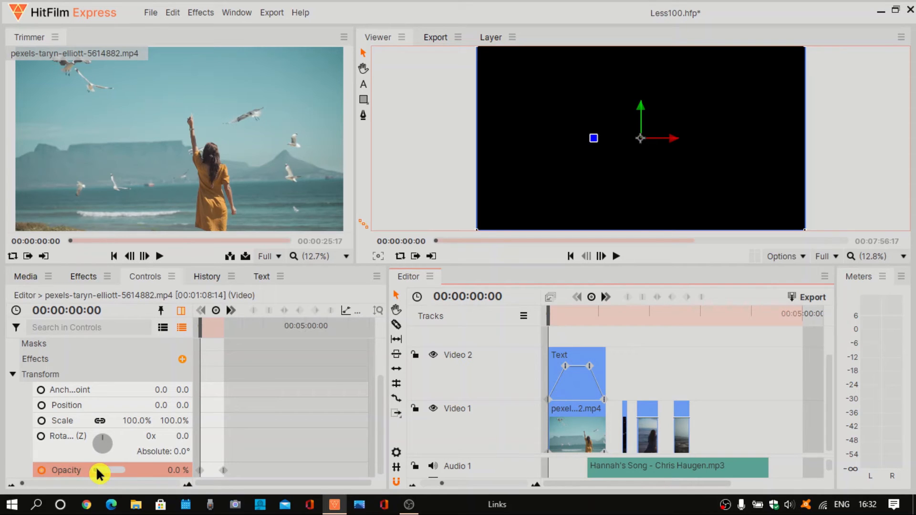
Set the pexels-taryn-elliott-5614882.mp4 clip's opacity to 100% at 00:00:00:00 and delete its opacity keyframe near the clip's end
drag(96, 473, 132, 476)
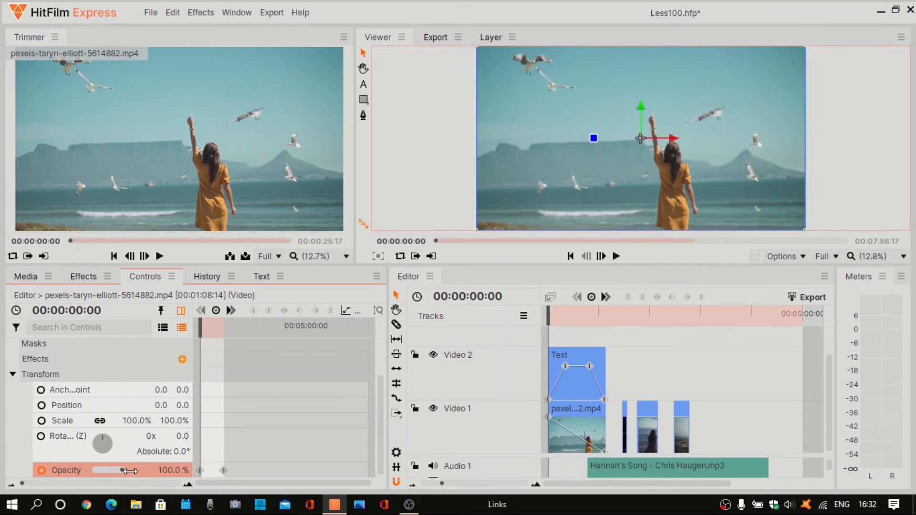
click(603, 448)
key(Delete)
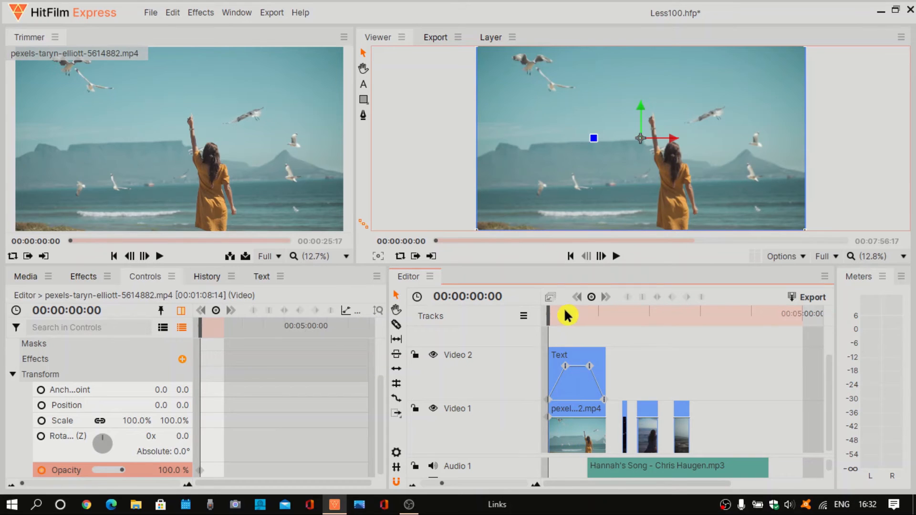
drag(547, 313, 513, 330)
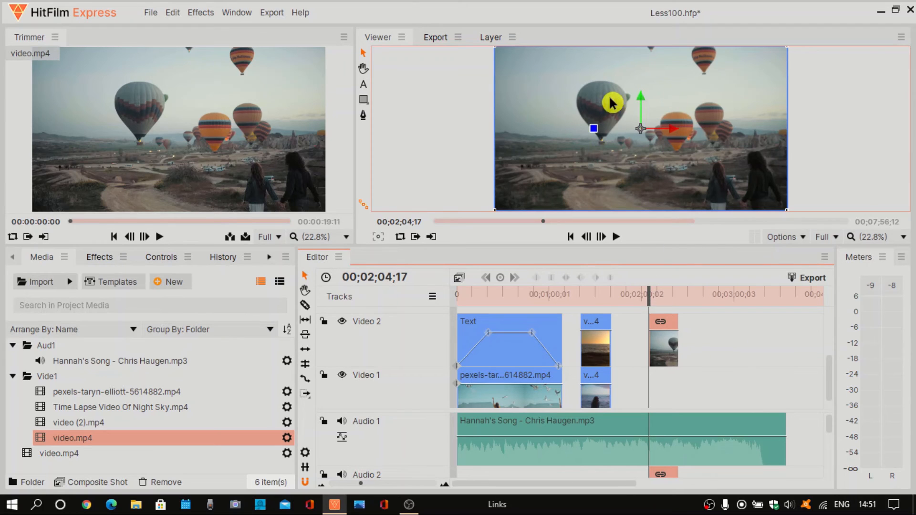
Unlink the hot-air balloon clip on Video 2 from its audio and delete the audio clip on Audio 2
right_click(658, 353)
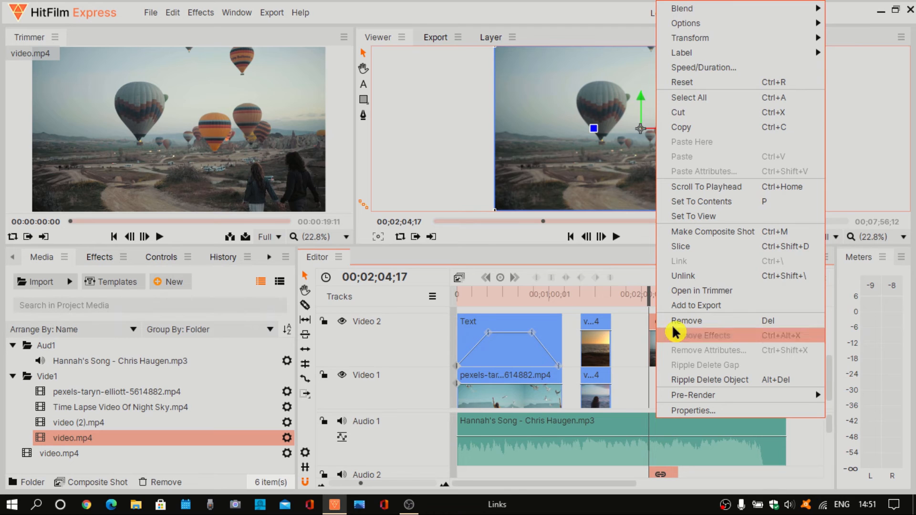
click(686, 277)
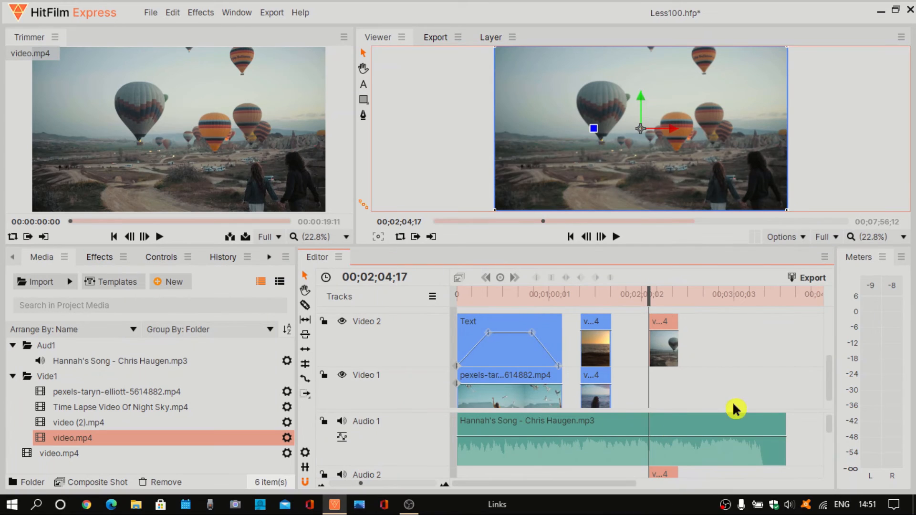
scroll(804, 437, down, 2)
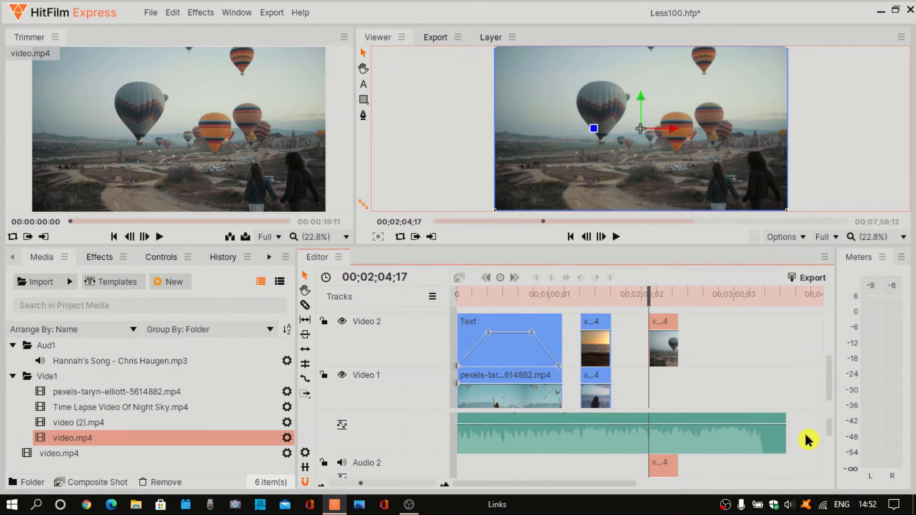
click(665, 467)
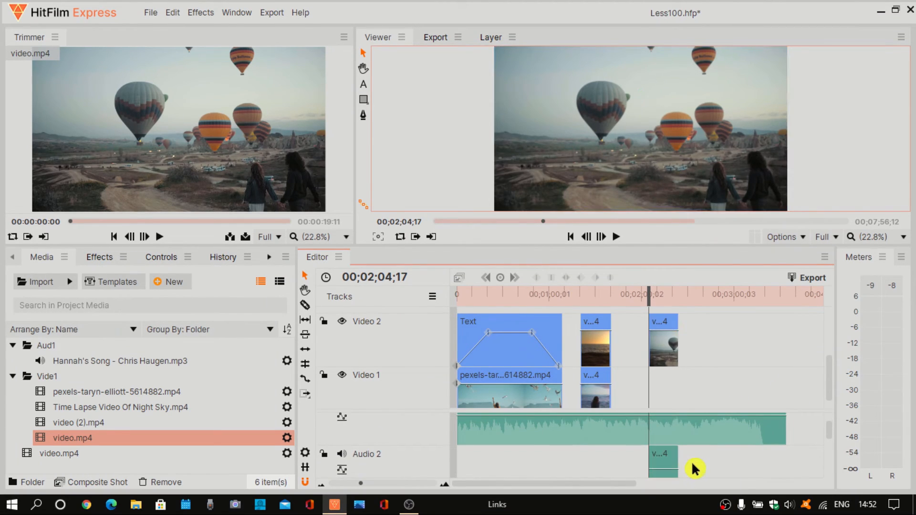
key(Delete)
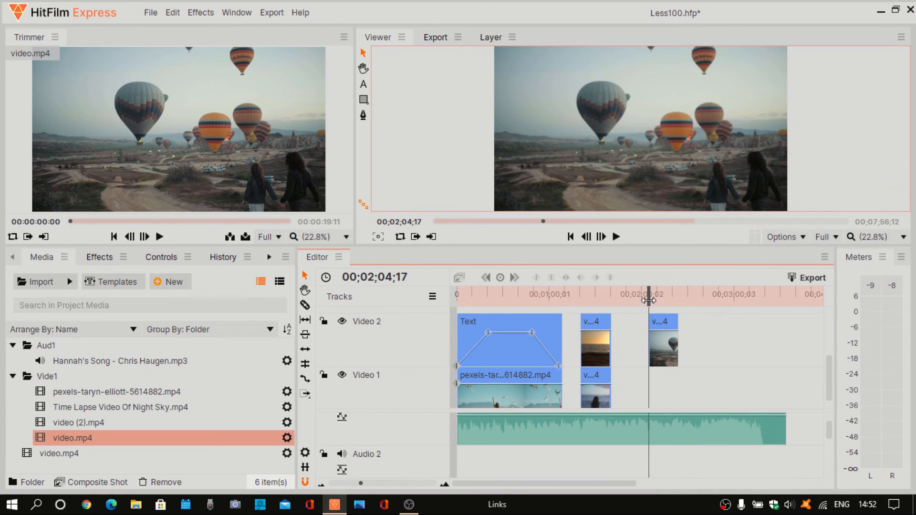
Move the playhead to 00;02;06;21 and lower the music clip's volume line to about mid-waveform
drag(648, 300, 652, 300)
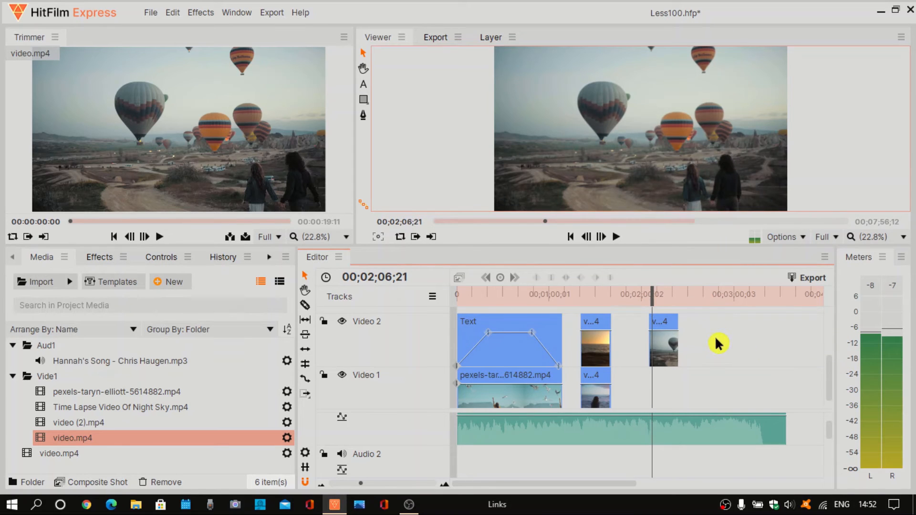
drag(614, 415, 613, 431)
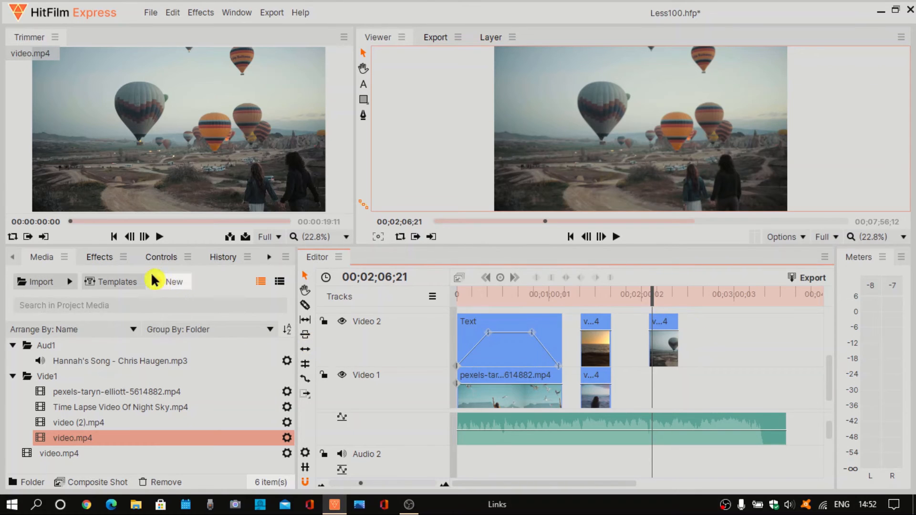
Find the Color Balance effect among the color correction effects and apply it to the hot-air balloon clip on Video 2
click(102, 259)
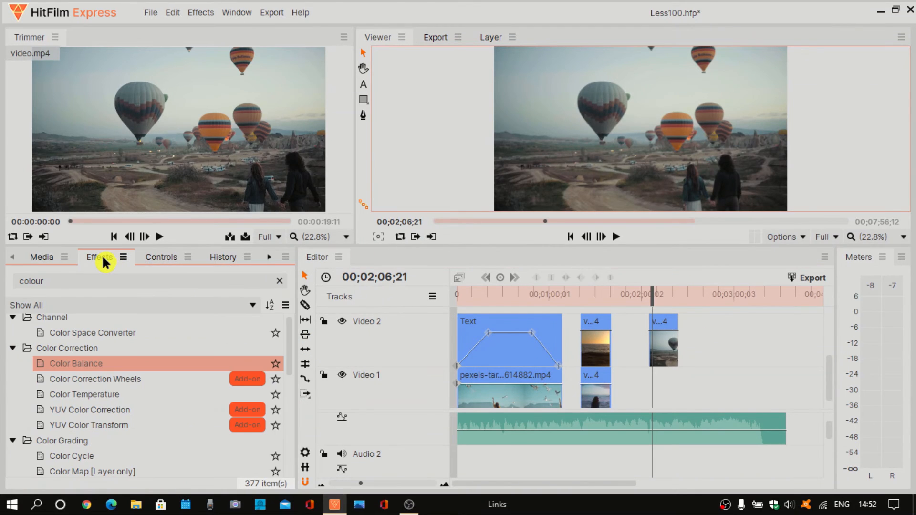
click(47, 282)
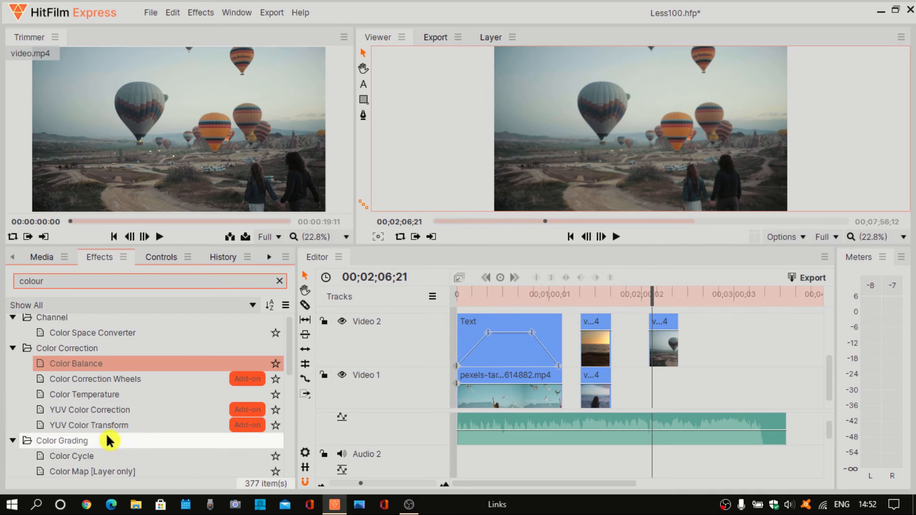
scroll(106, 436, down, 2)
scroll(107, 431, down, 3)
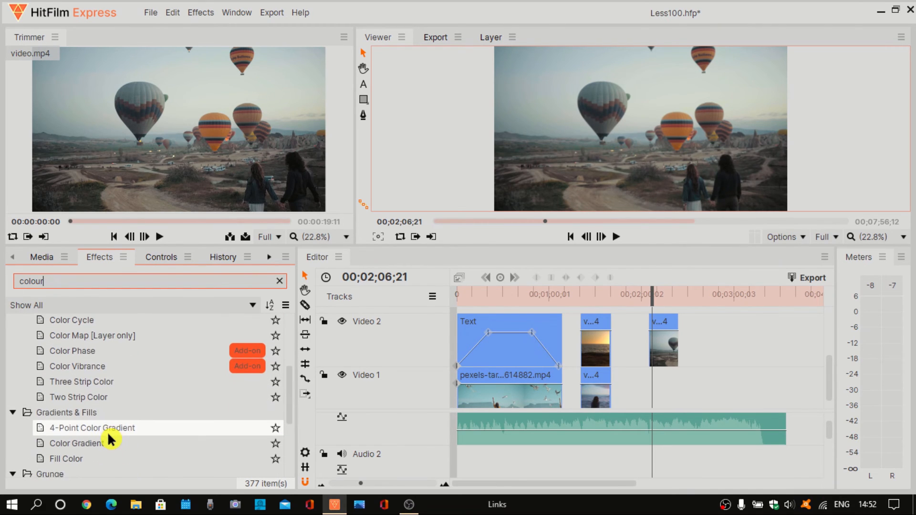
scroll(107, 431, up, 5)
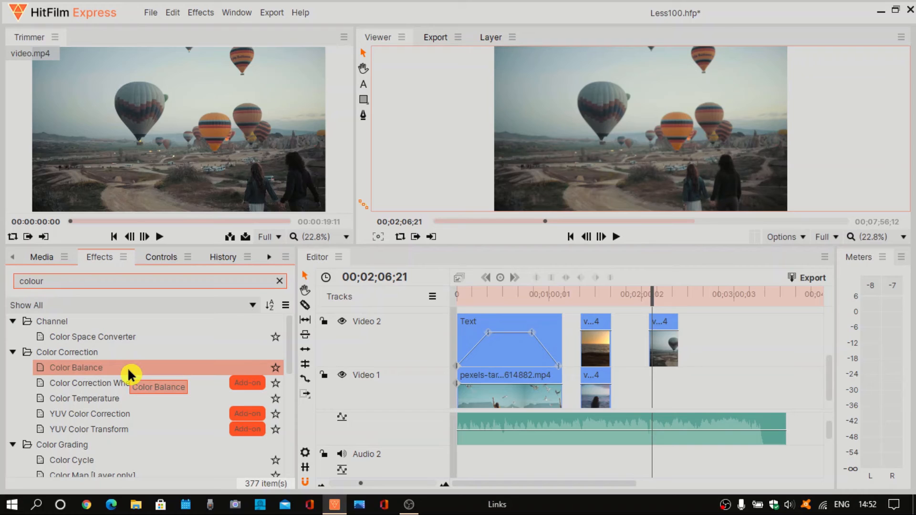
drag(129, 374, 658, 343)
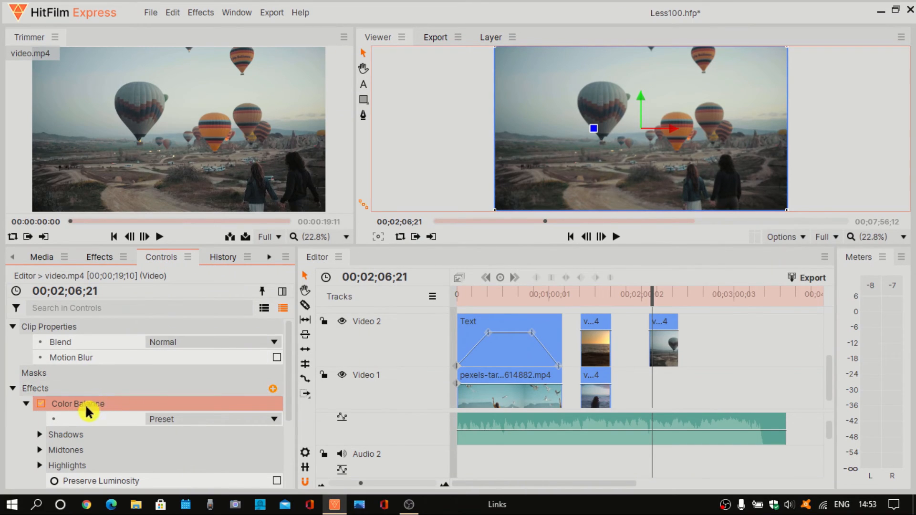
Set the balloon clip's Color Balance shadows to Red -8.0, Green 16.0 and Blue 12.0
click(26, 405)
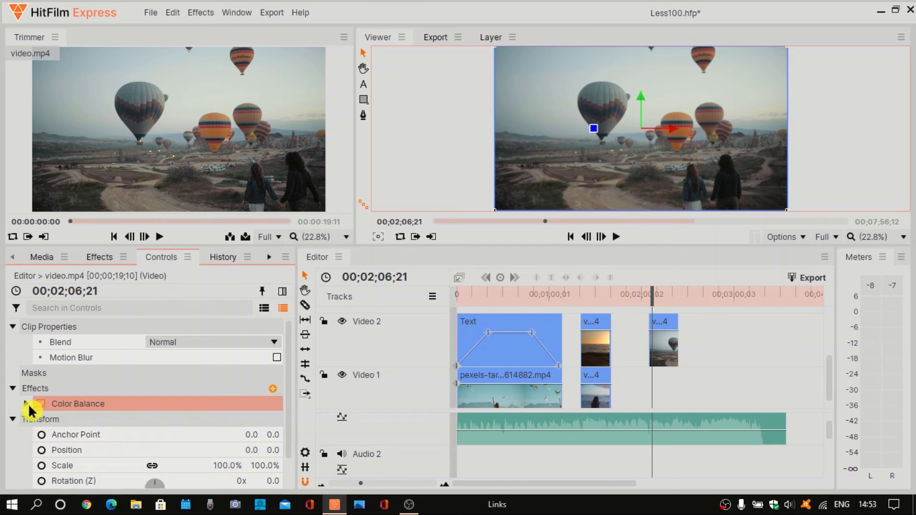
click(27, 405)
scroll(113, 424, down, 2)
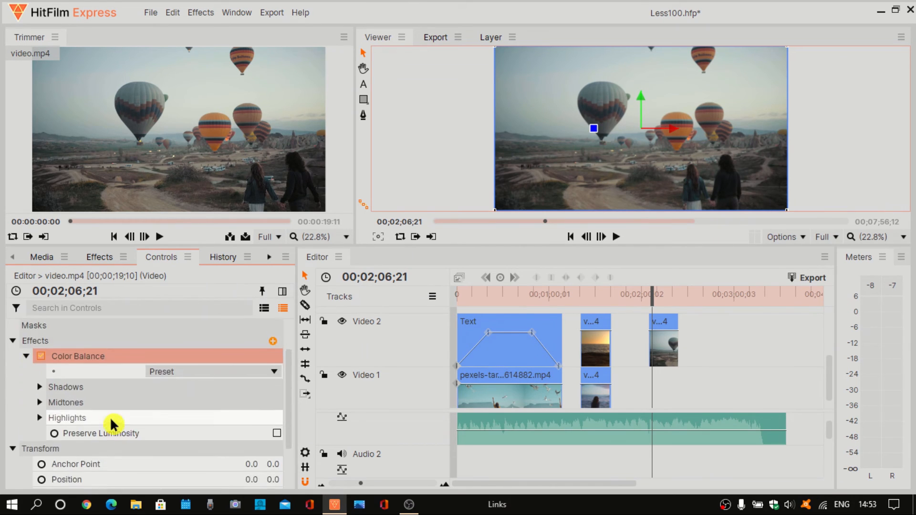
scroll(111, 418, down, 1)
scroll(135, 380, down, 1)
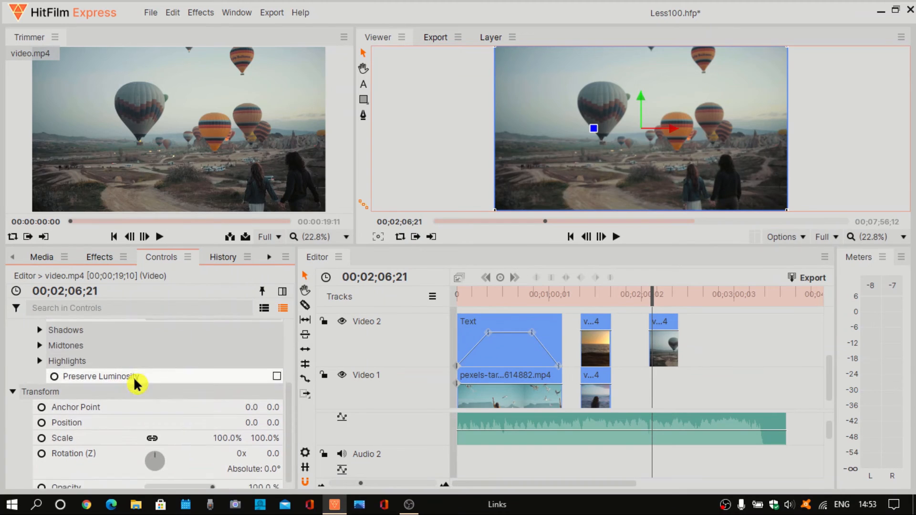
scroll(135, 382, up, 2)
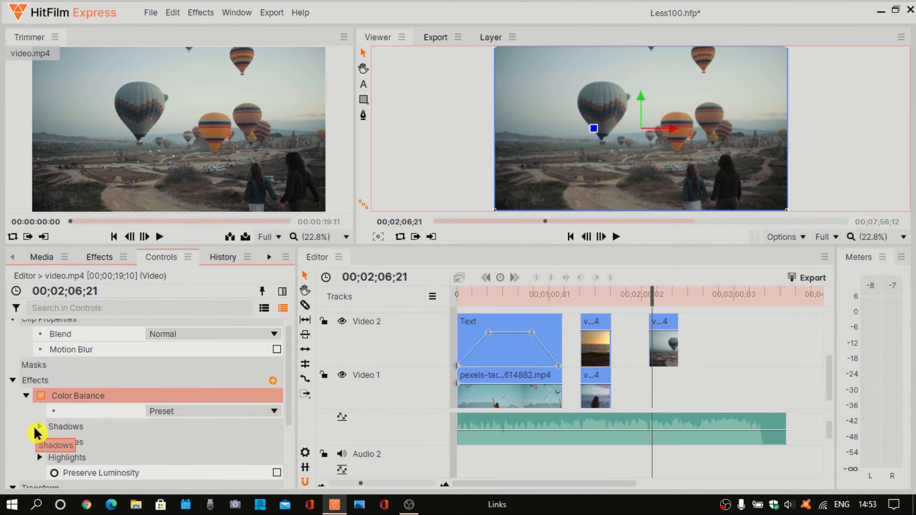
click(40, 427)
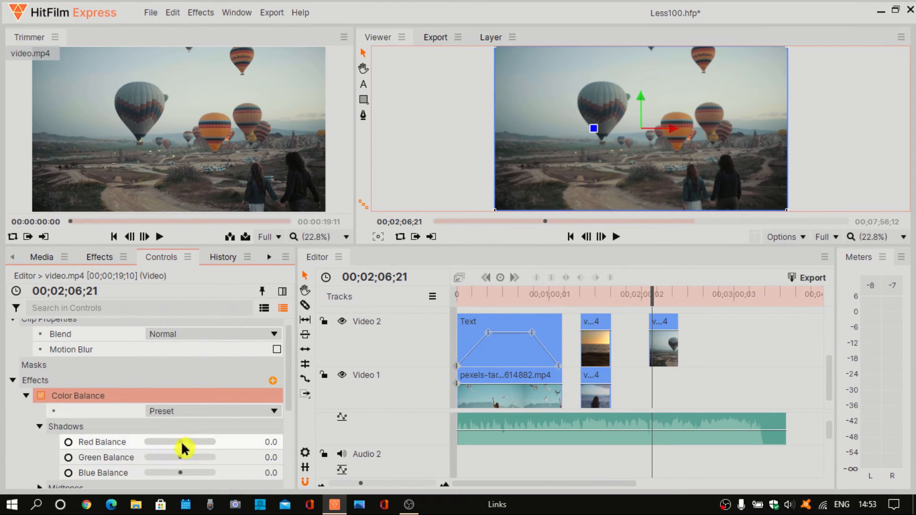
mouse_move(182, 448)
mouse_down()
mouse_move(198, 448)
mouse_move(180, 446)
mouse_up()
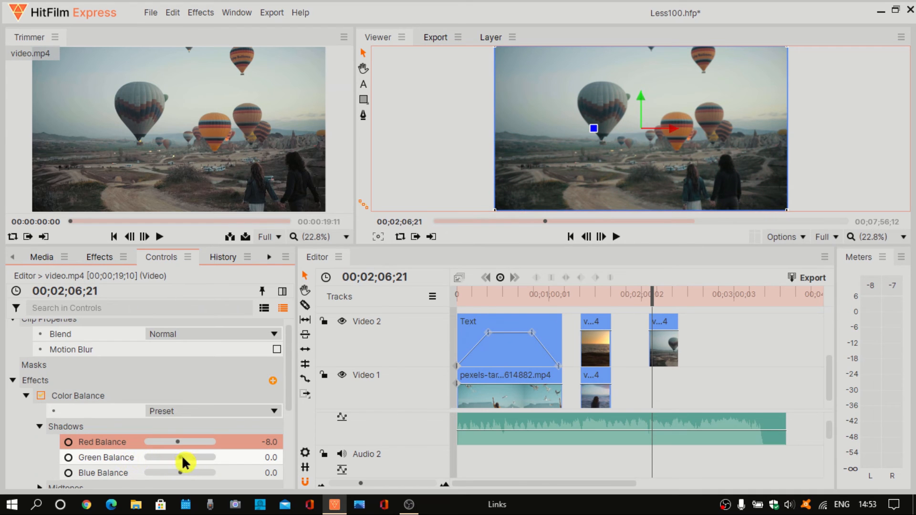
click(181, 462)
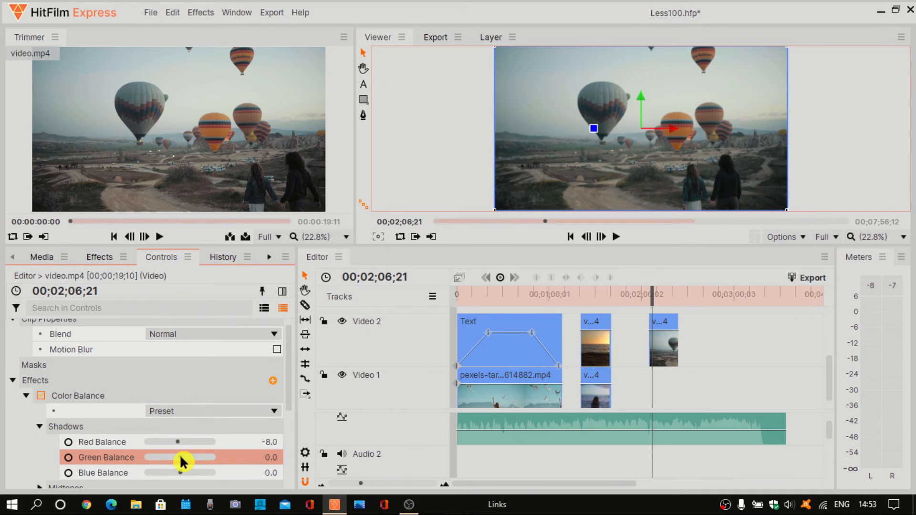
drag(181, 462, 189, 462)
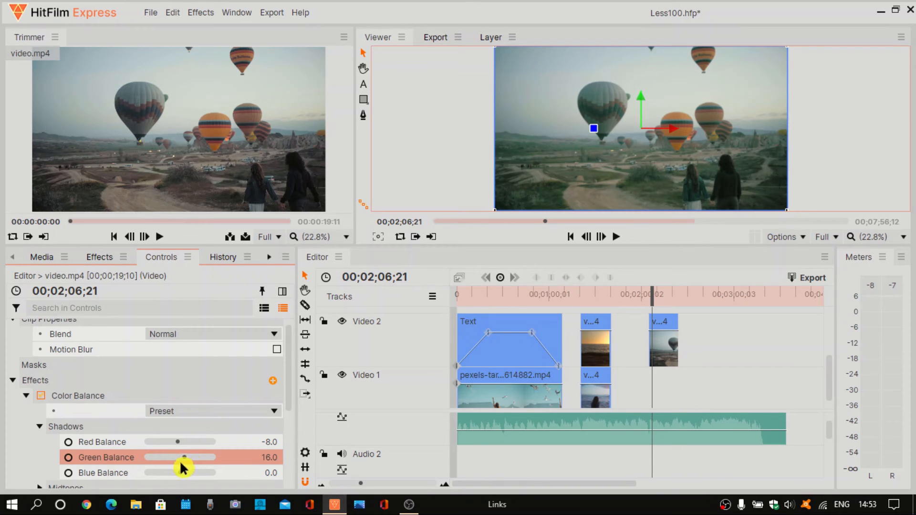
click(183, 477)
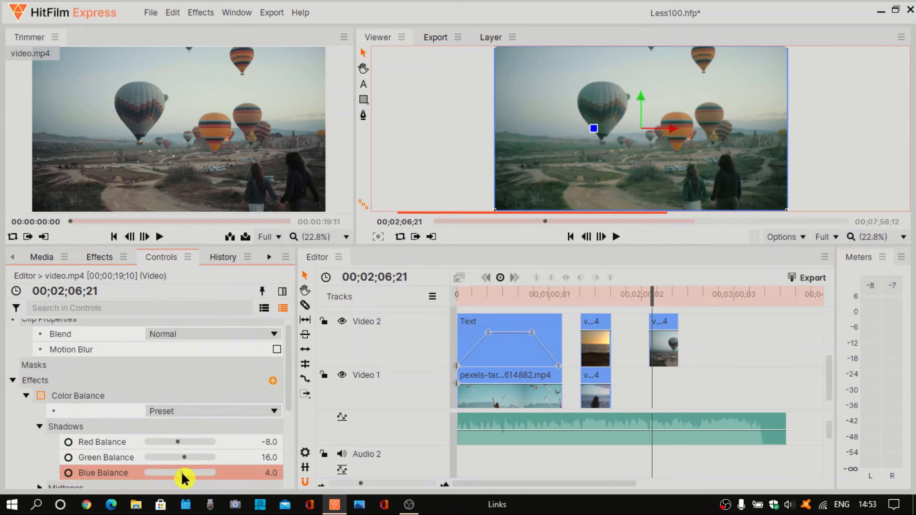
mouse_move(180, 475)
mouse_down()
mouse_move(202, 477)
mouse_move(186, 478)
mouse_up()
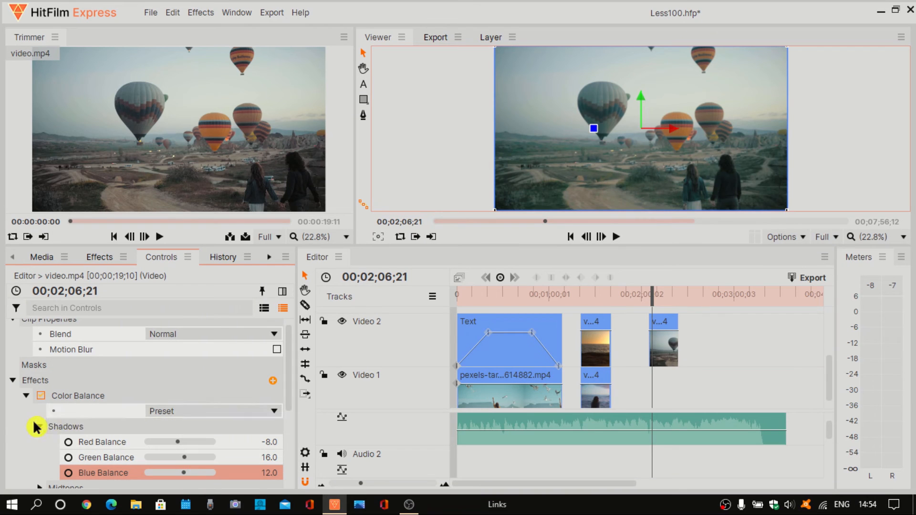
scroll(24, 449, down, 5)
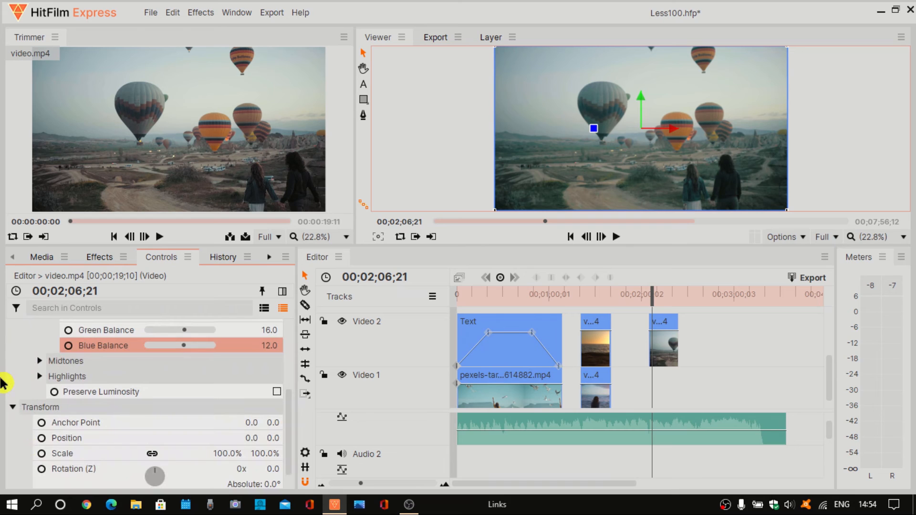
Search the effects for "contrast", apply Brightness & Contrast to the balloon clip, and set Brightness to 8.0 with a slight Contrast adjustment
click(100, 259)
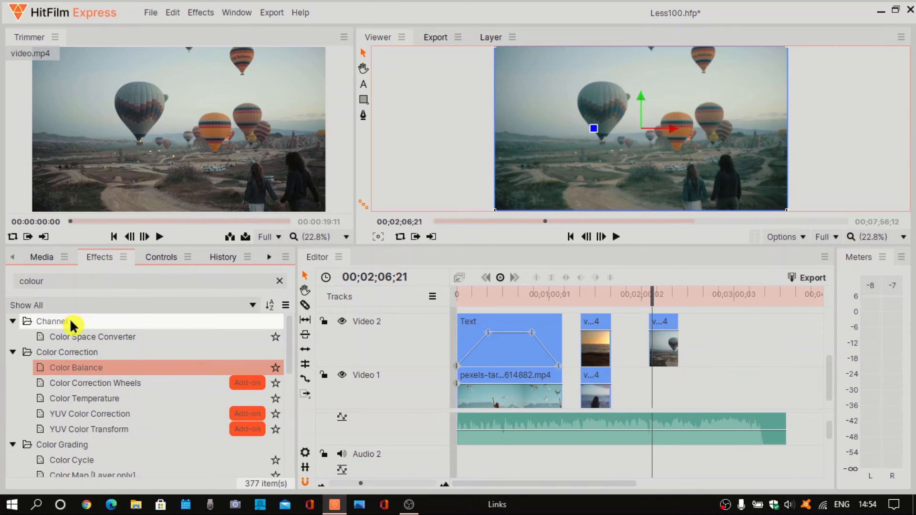
click(50, 281)
key(BackSpace)
key(BackSpace)
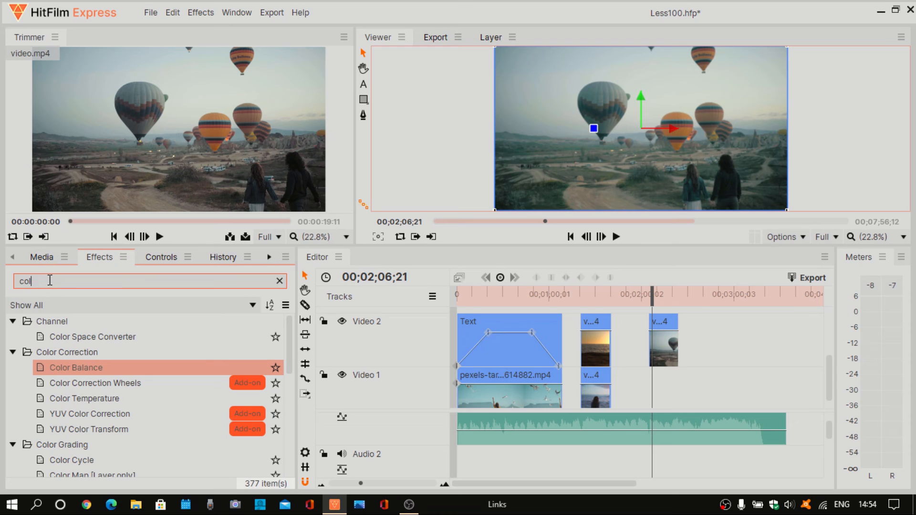
key(BackSpace)
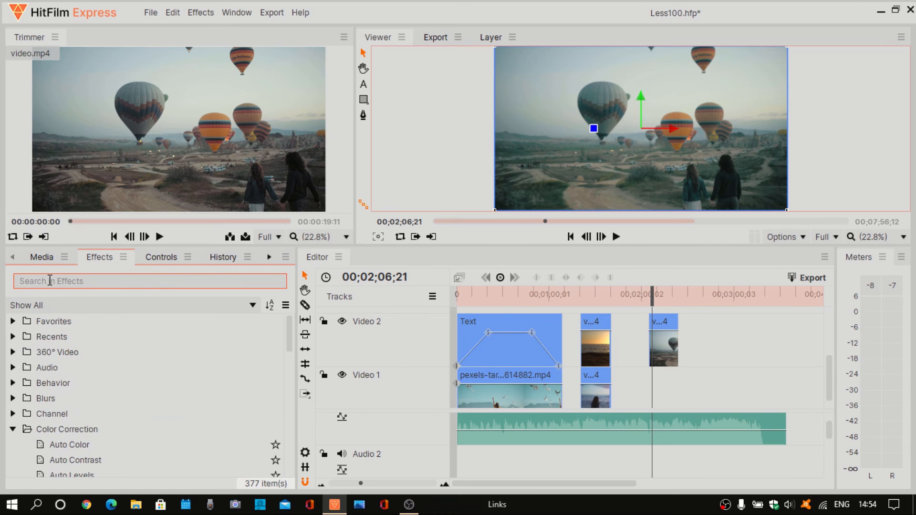
text(cont)
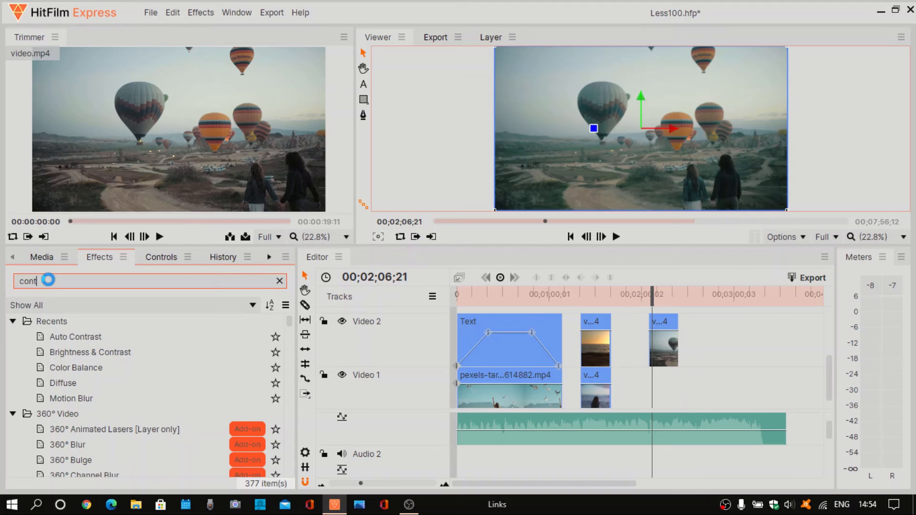
text(rast)
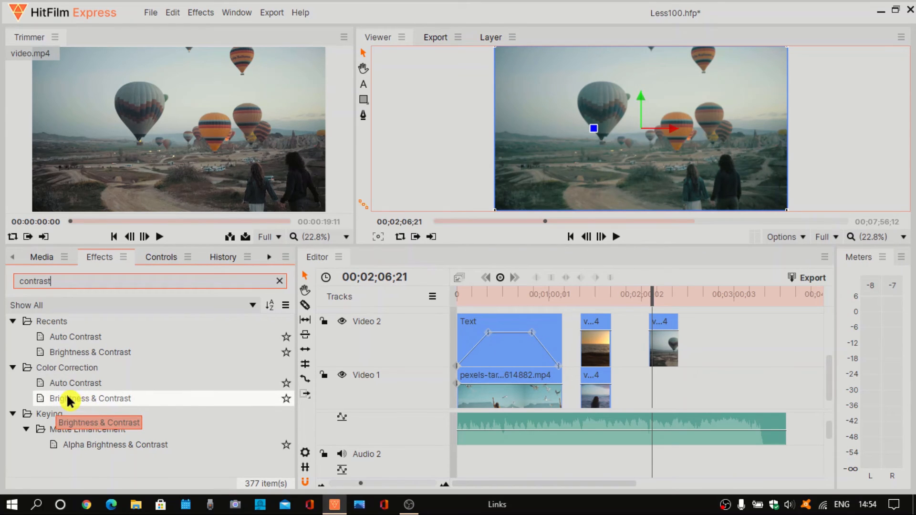
drag(68, 401, 650, 368)
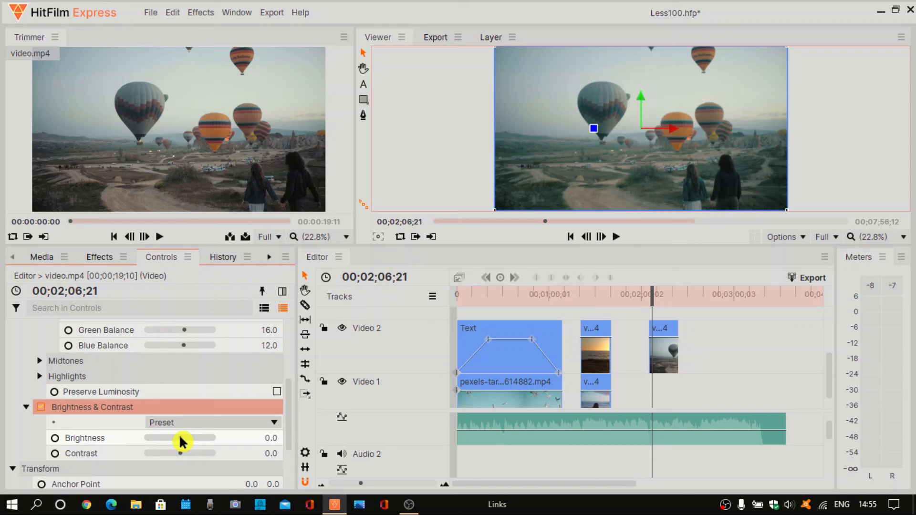
mouse_move(182, 439)
mouse_down()
mouse_move(196, 439)
mouse_move(185, 441)
mouse_up()
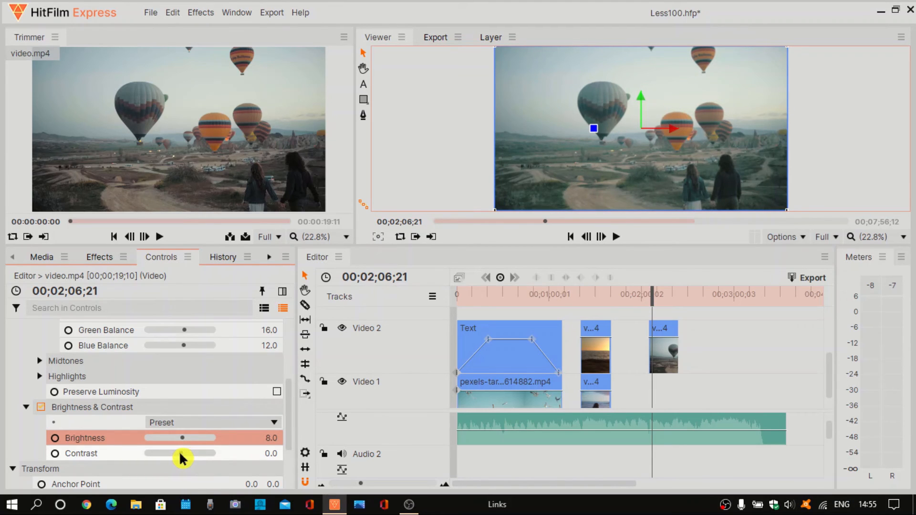
drag(182, 458, 183, 459)
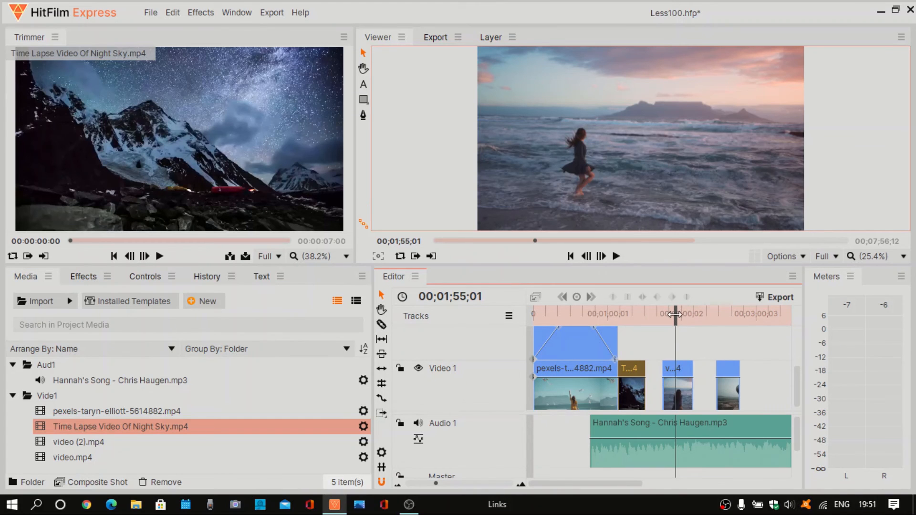
Move the playhead to 00;01;16;00 and resize the night-sky clip by its corners to about 65% of the frame's width and 74% of its height
drag(675, 314, 628, 331)
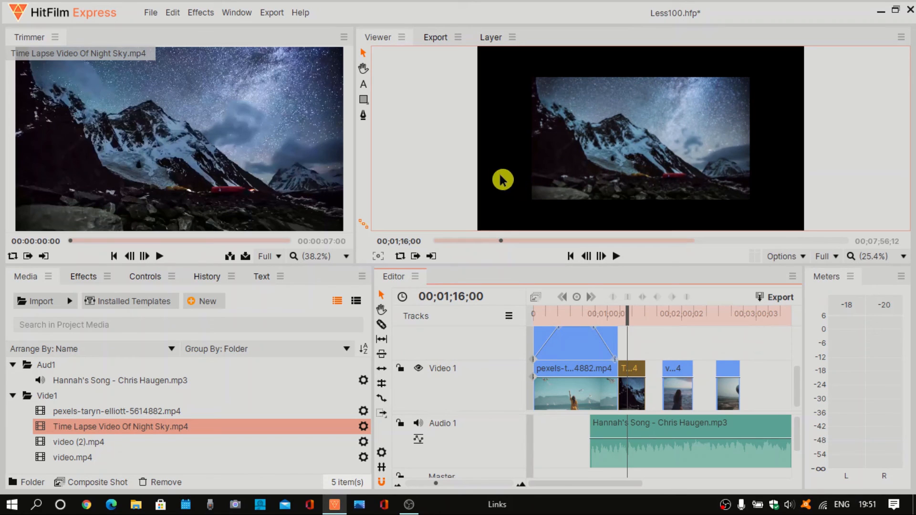
click(603, 120)
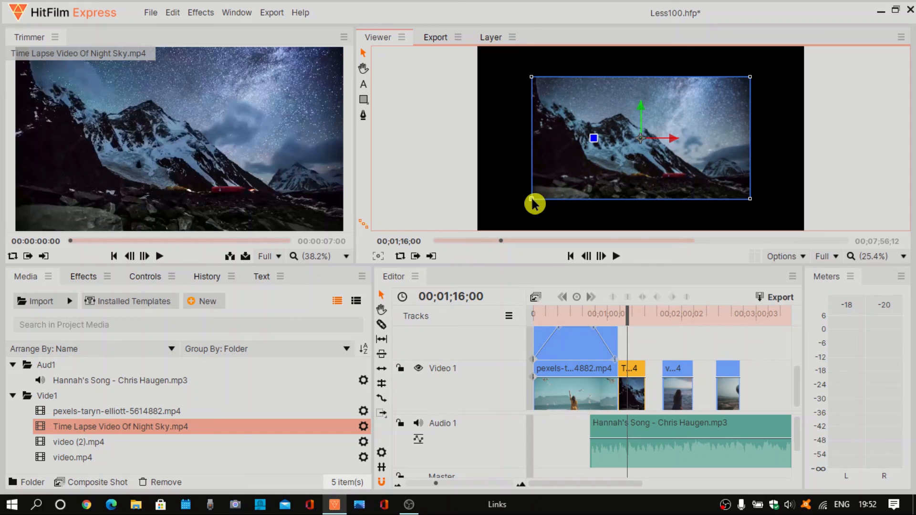
drag(532, 199, 524, 204)
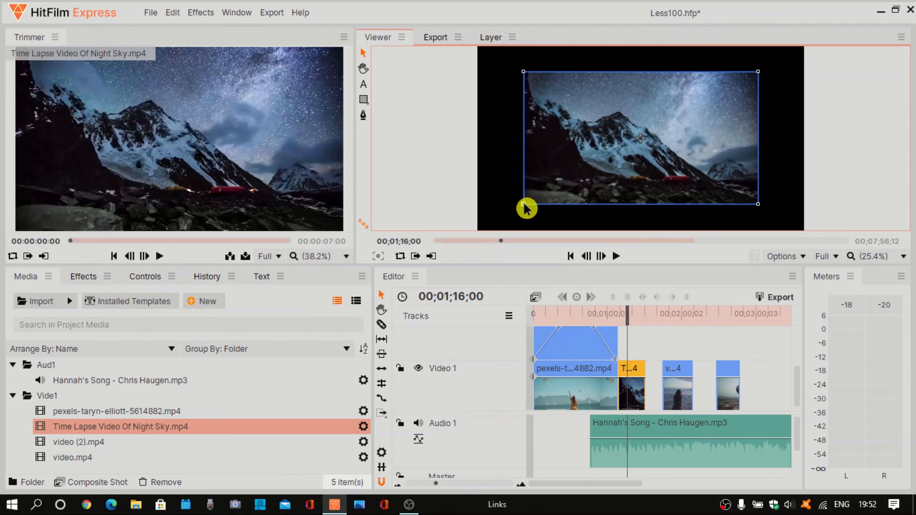
drag(524, 204, 536, 199)
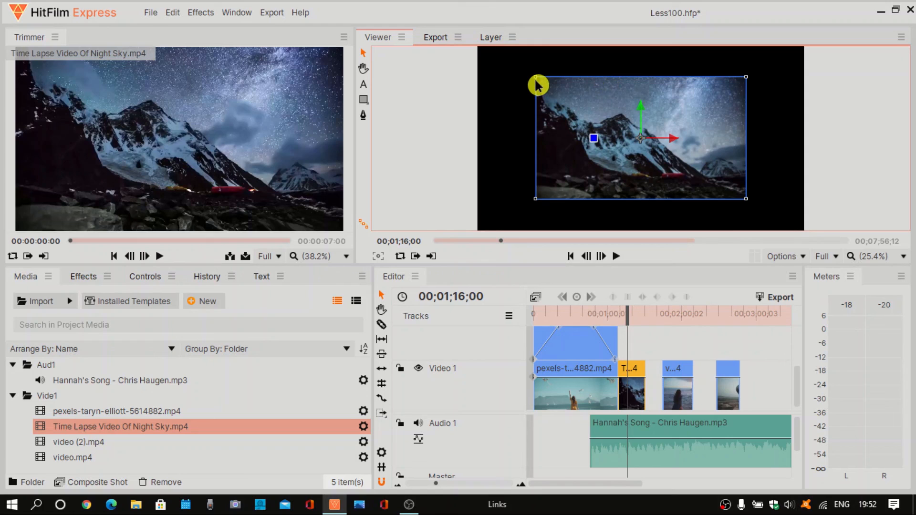
mouse_move(535, 79)
mouse_down()
mouse_move(538, 70)
mouse_move(538, 78)
mouse_up()
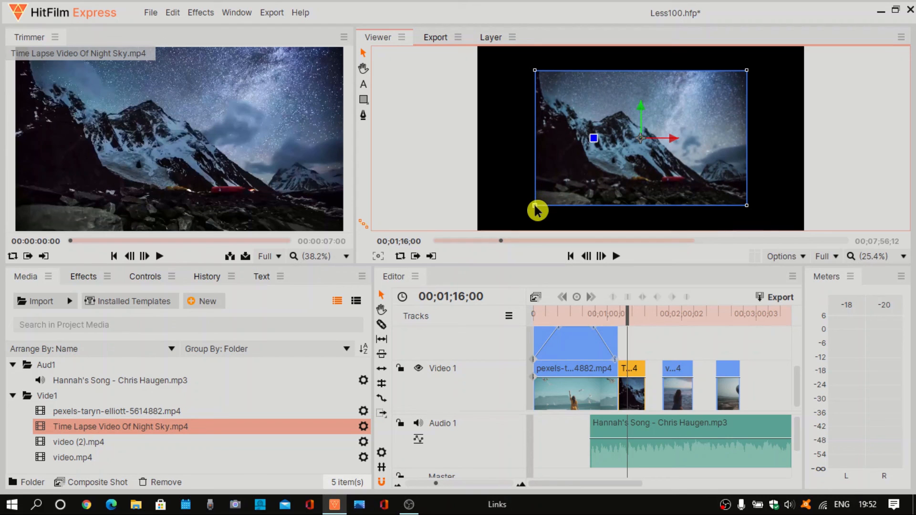
Scale the night-sky clip up to fill the whole frame and undo that scale change
drag(535, 206, 480, 234)
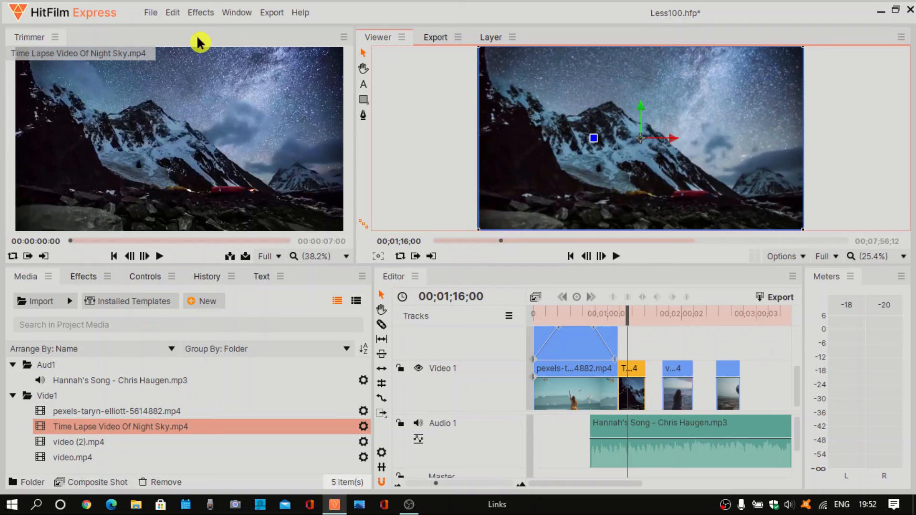
click(171, 14)
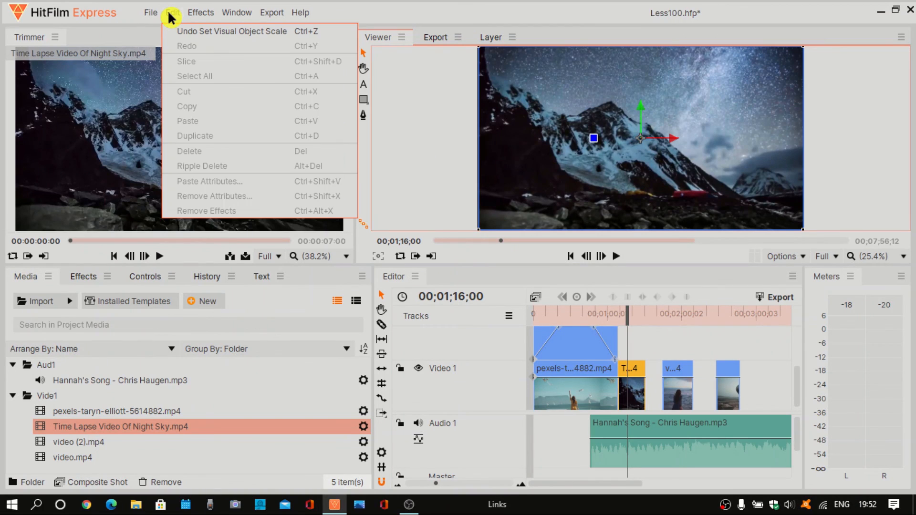
click(187, 38)
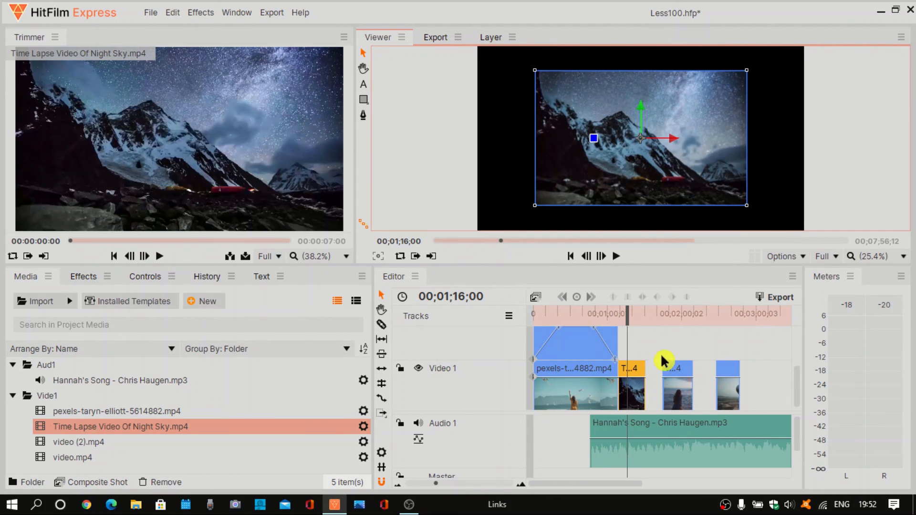
Fit the night-sky clip to the frame using the Fit To Frame transform
click(636, 397)
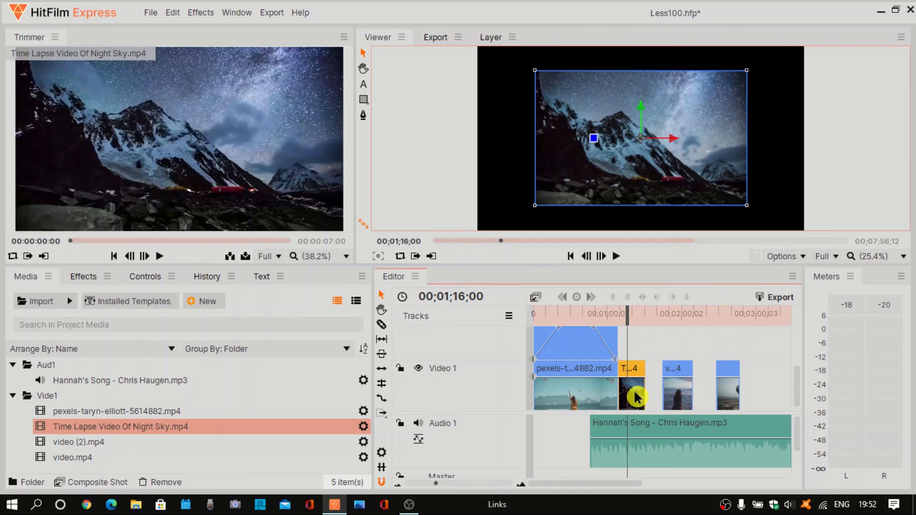
right_click(636, 397)
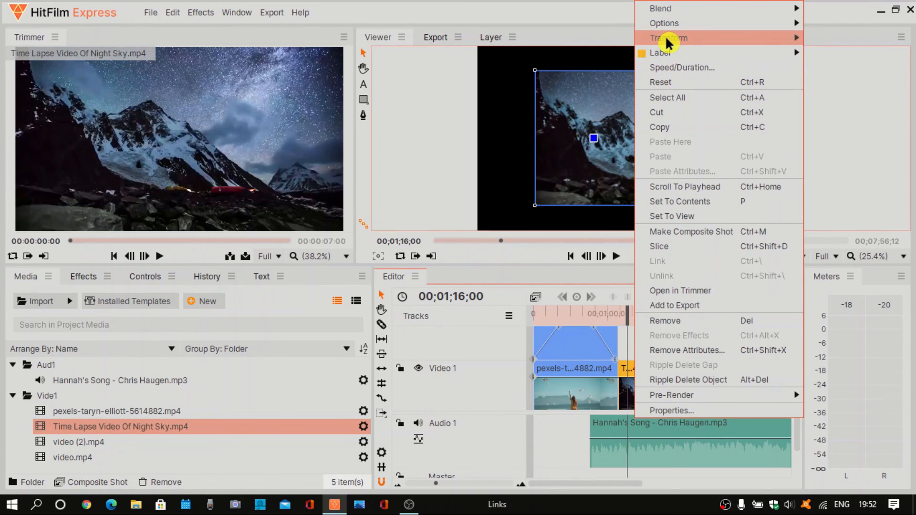
mouse_move(669, 43)
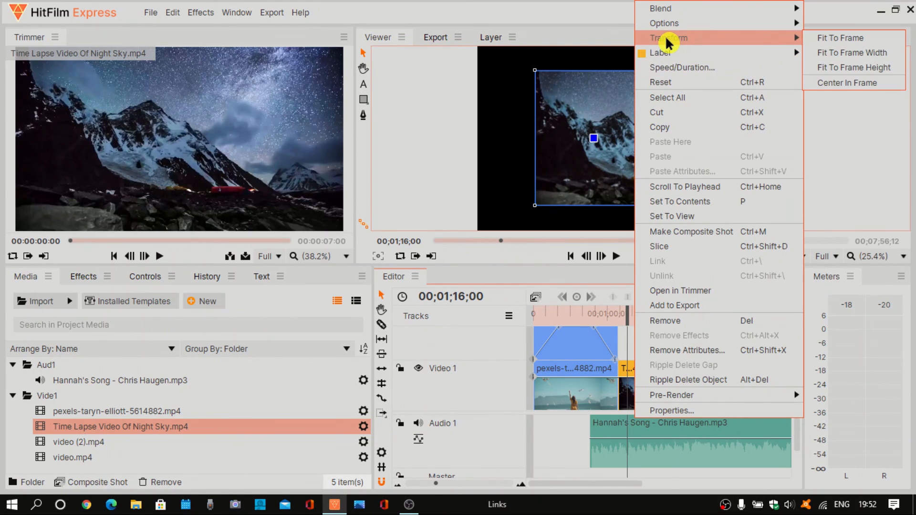
click(837, 43)
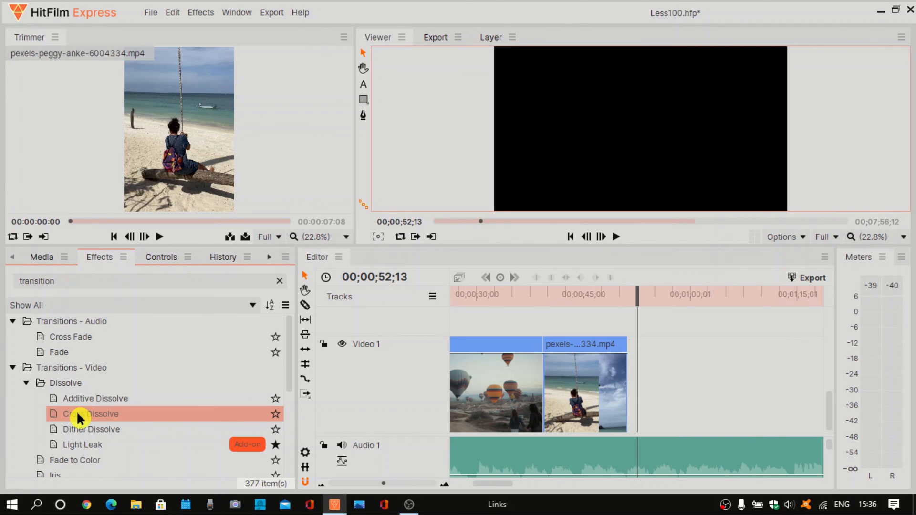
Add a Cross Dissolve transition across the cut between the hot-air balloon clip and the beach swing clip
mouse_move(79, 419)
mouse_down()
mouse_move(324, 400)
mouse_move(428, 384)
mouse_move(461, 362)
mouse_move(542, 340)
mouse_move(541, 352)
mouse_up()
click(556, 357)
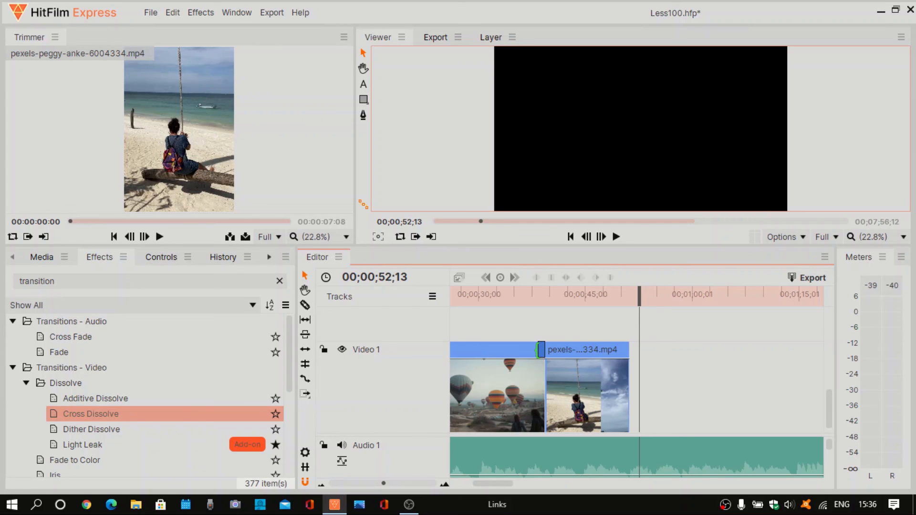
drag(537, 350, 533, 349)
drag(548, 350, 554, 346)
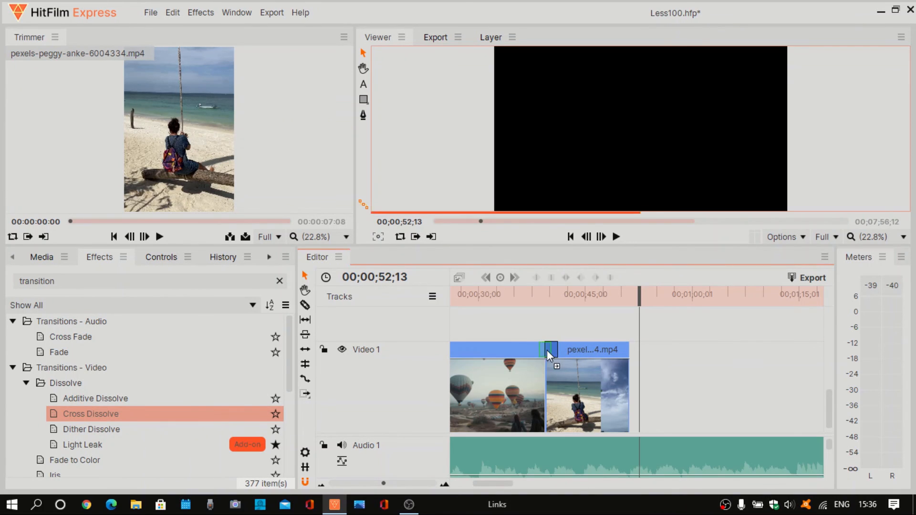
click(548, 356)
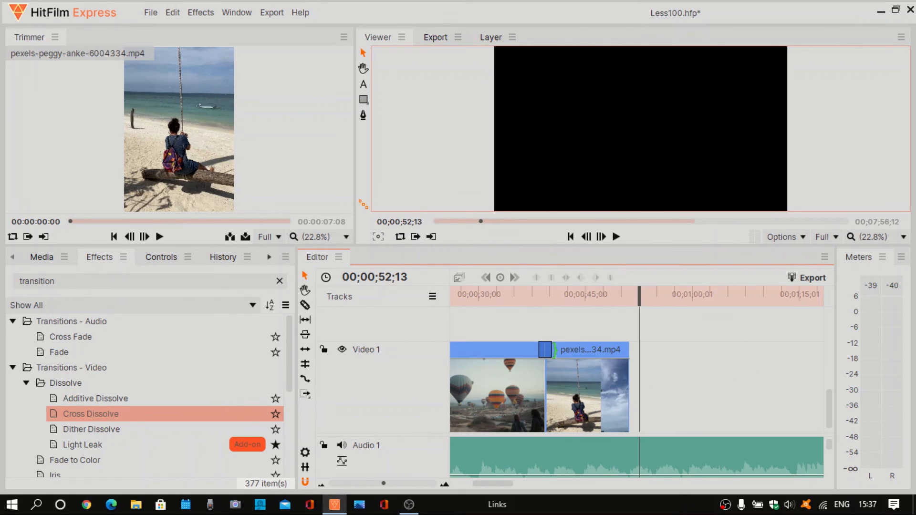
Lengthen the Cross Dissolve to about 6 seconds and play the transition back from 00;00;36;17
drag(552, 353, 559, 353)
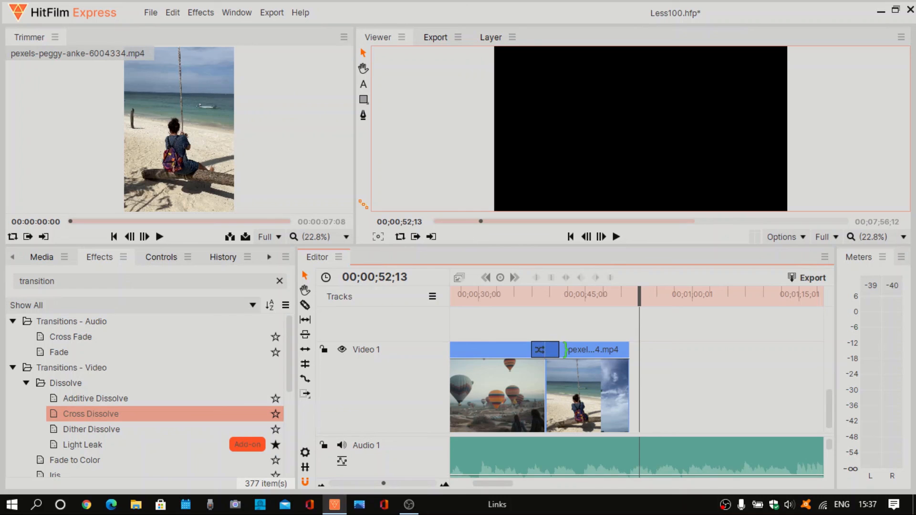
drag(565, 349, 579, 350)
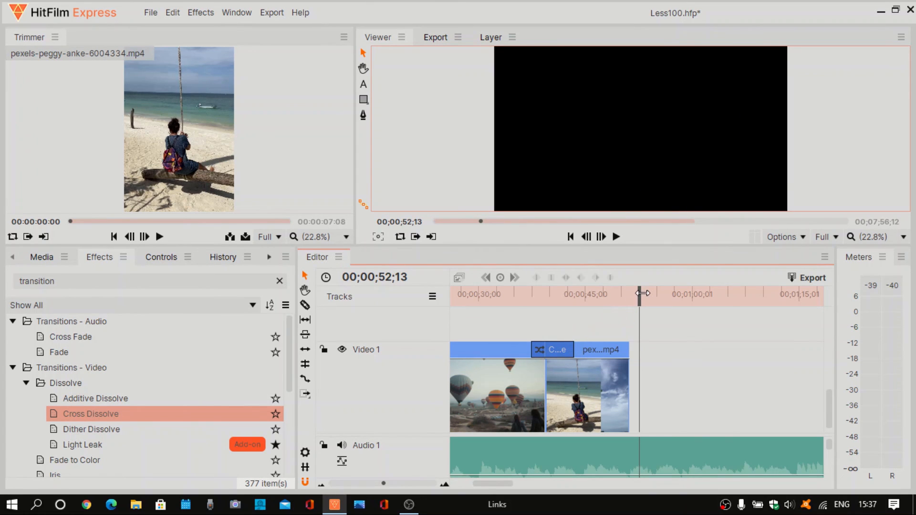
drag(641, 293, 533, 329)
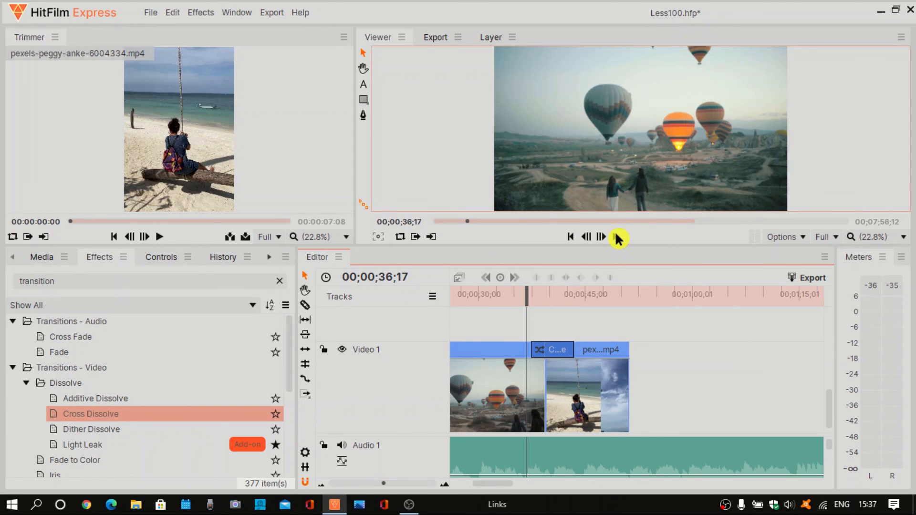
click(616, 234)
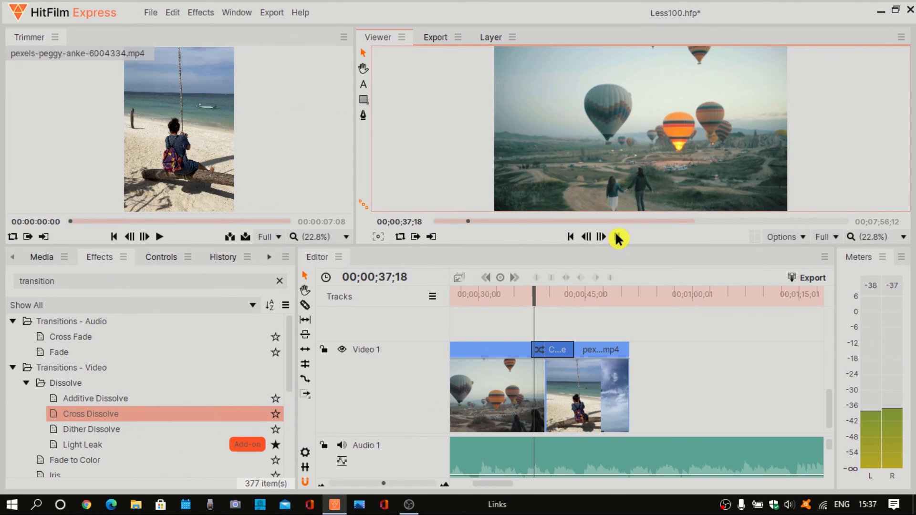